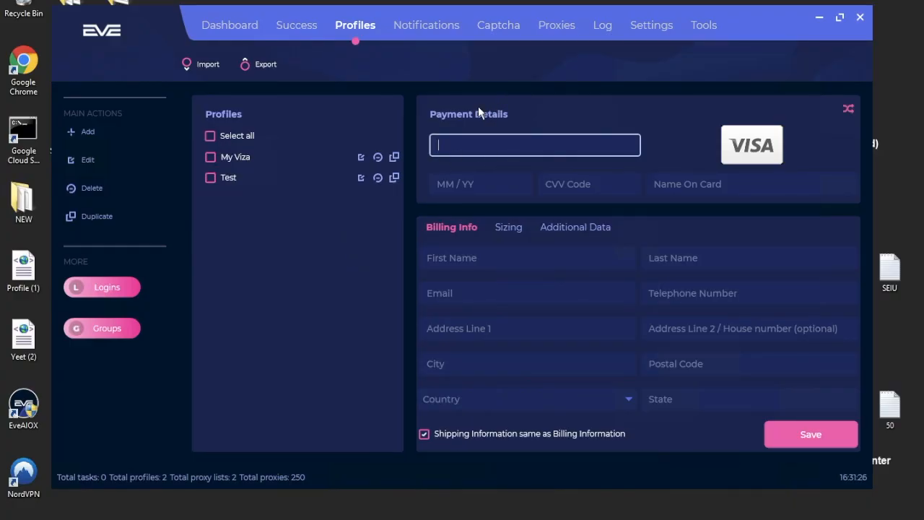
# Fill the profile's card fields with randomly generated card and cardholder details.
pyautogui.click(89, 131)
pyautogui.click(849, 112)
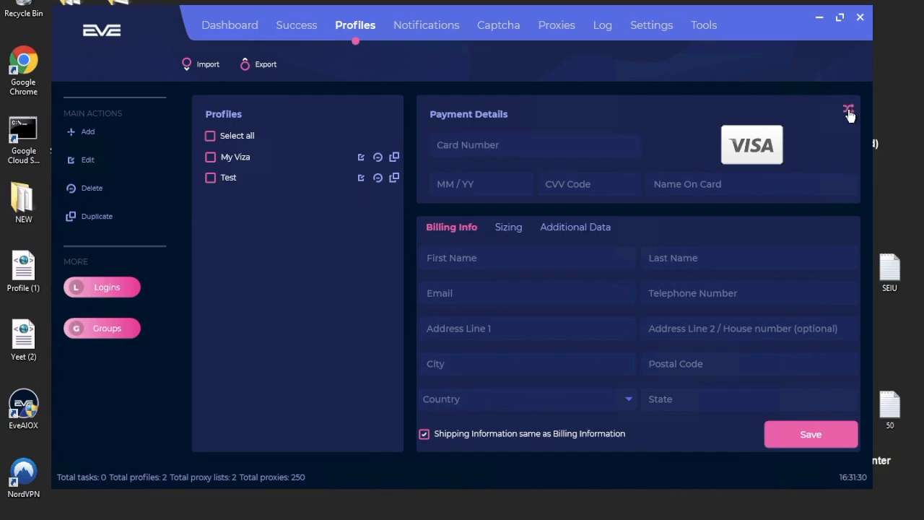
pyautogui.click(510, 227)
pyautogui.click(571, 228)
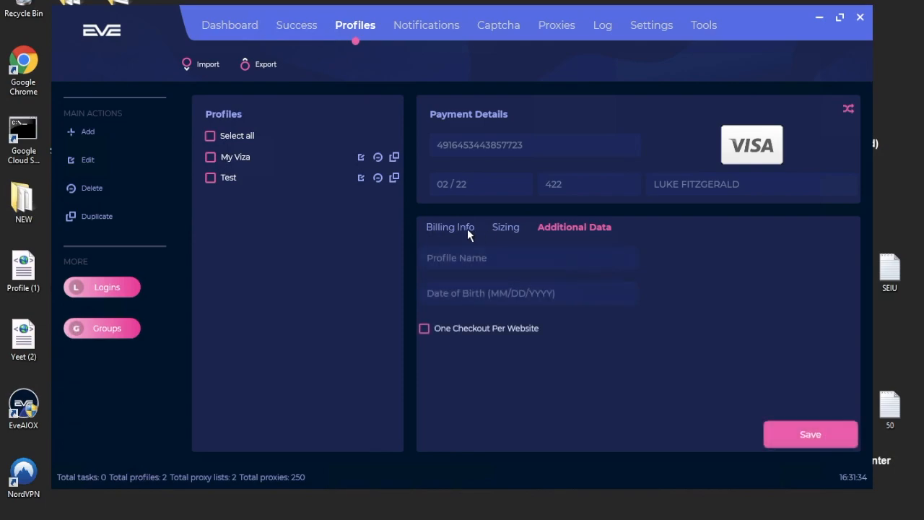
pyautogui.click(467, 229)
# Fill email, telephone, address, city and postal code with placeholder text.
pyautogui.click(494, 293)
pyautogui.write('aaaa')
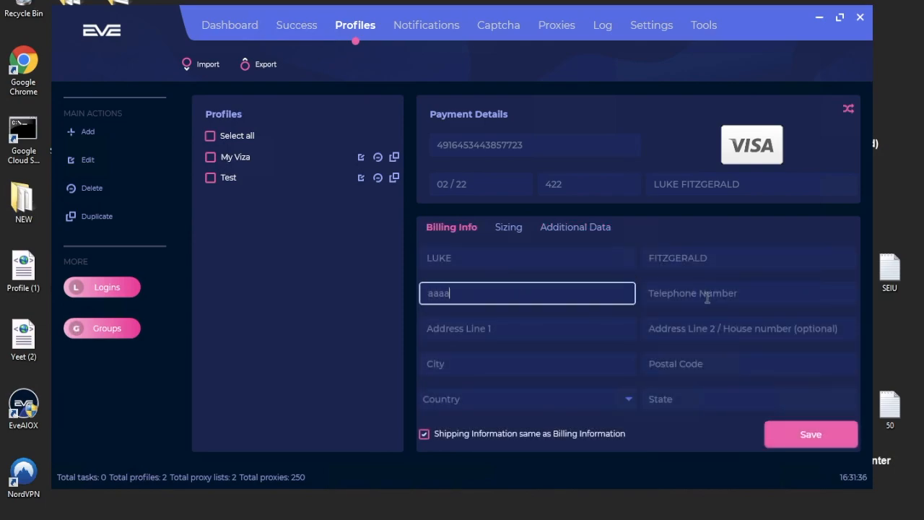
pyautogui.click(707, 297)
pyautogui.write('111')
pyautogui.click(526, 326)
pyautogui.write('aaa')
pyautogui.click(684, 327)
pyautogui.click(581, 359)
pyautogui.write('aaa')
pyautogui.click(683, 362)
pyautogui.write('aaa')
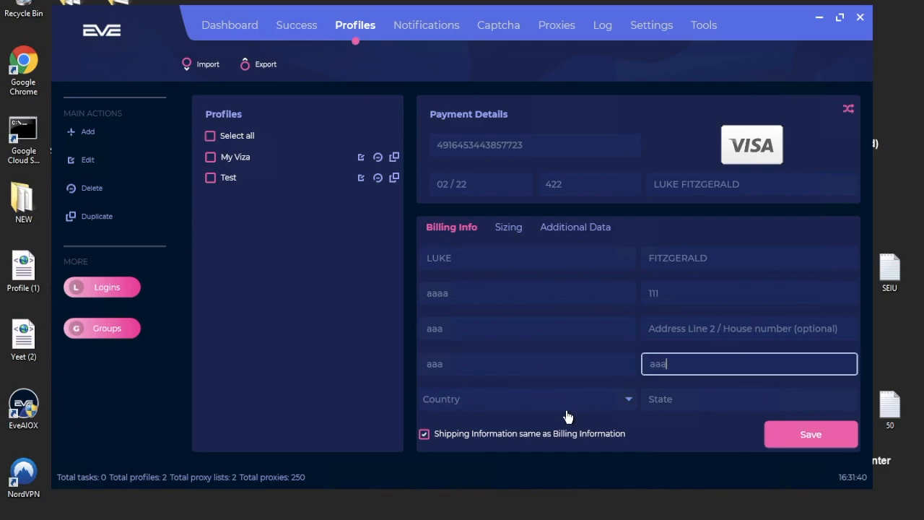
# Set the billing country to Austria and the state to NJ.
pyautogui.click(556, 406)
pyautogui.click(481, 376)
pyautogui.click(702, 400)
pyautogui.write('NJ')
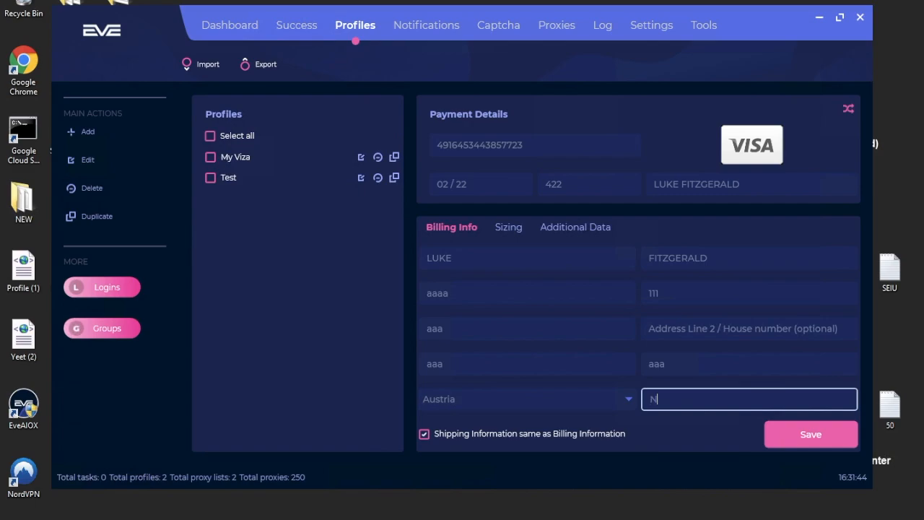
pyautogui.click(510, 228)
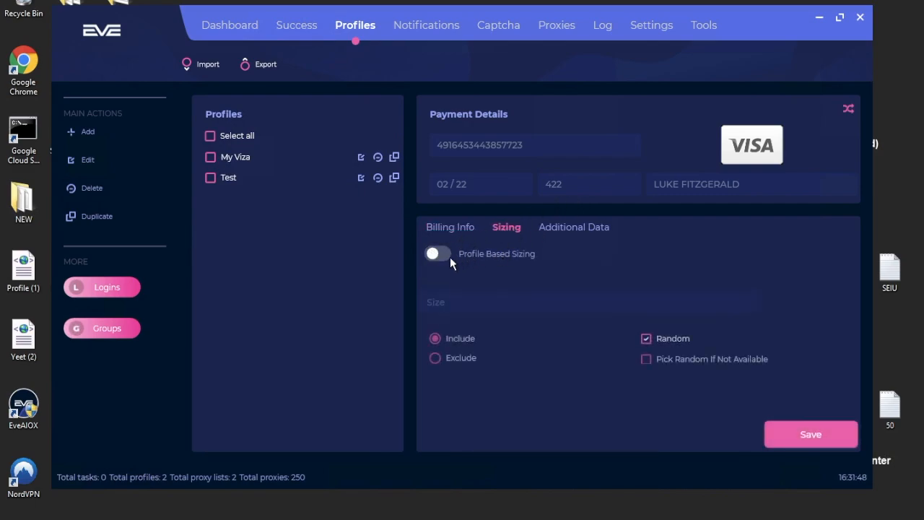
# Enter a profile name and date of birth, enable One Checkout Per Website, and save.
pyautogui.click(583, 231)
pyautogui.click(540, 250)
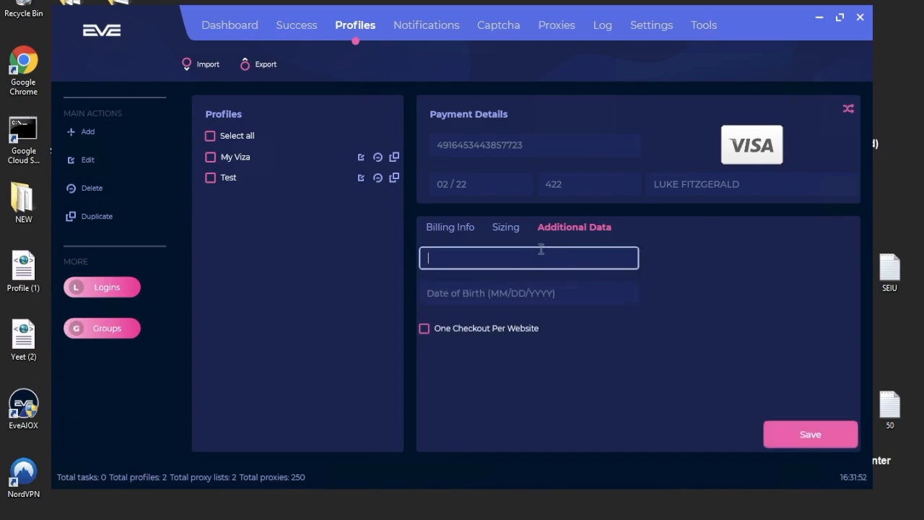
pyautogui.write('Alex')
pyautogui.click(508, 294)
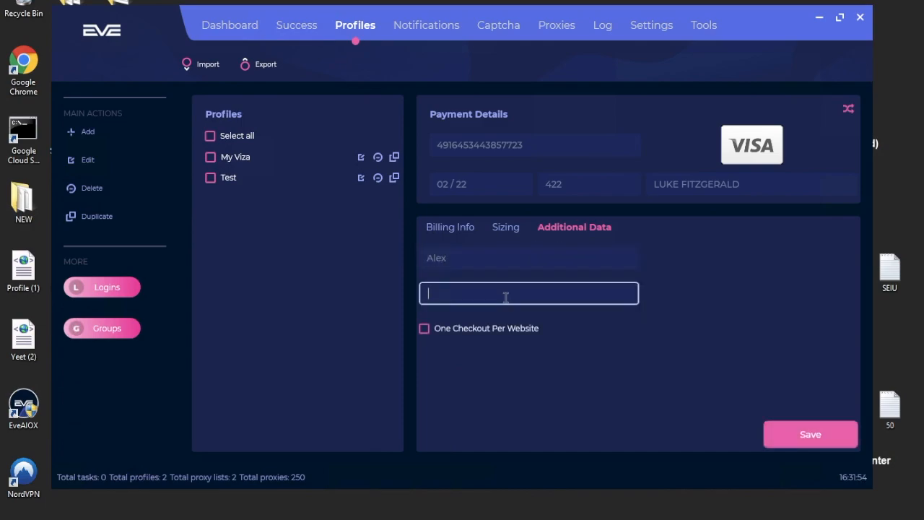
pyautogui.write('05/15/20')
pyautogui.click(491, 332)
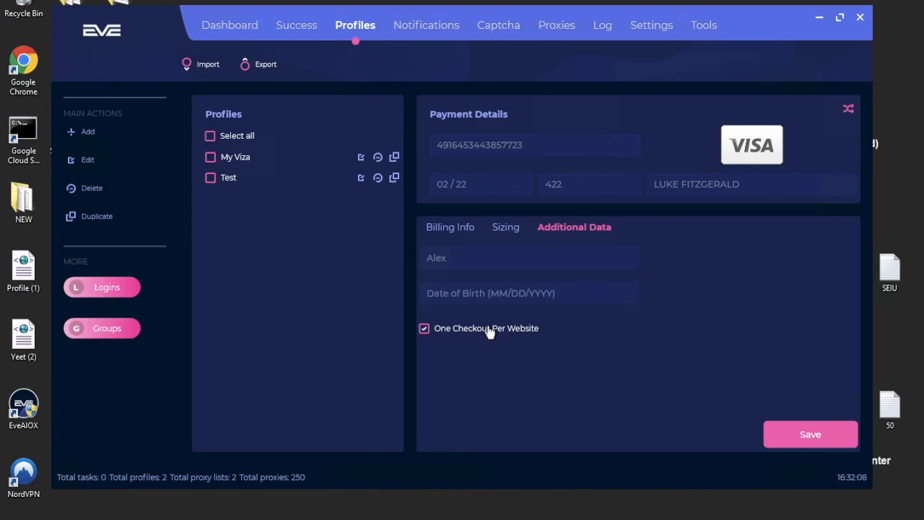
pyautogui.click(803, 430)
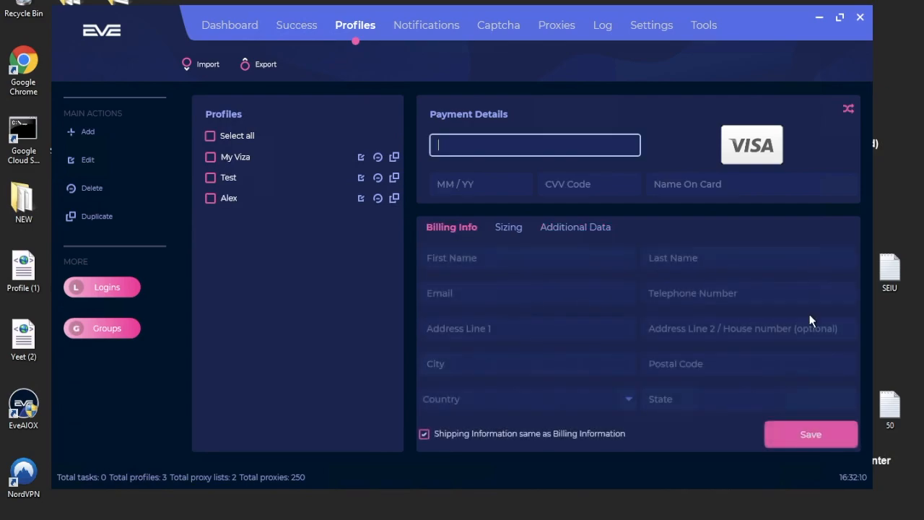
pyautogui.click(275, 197)
pyautogui.click(286, 179)
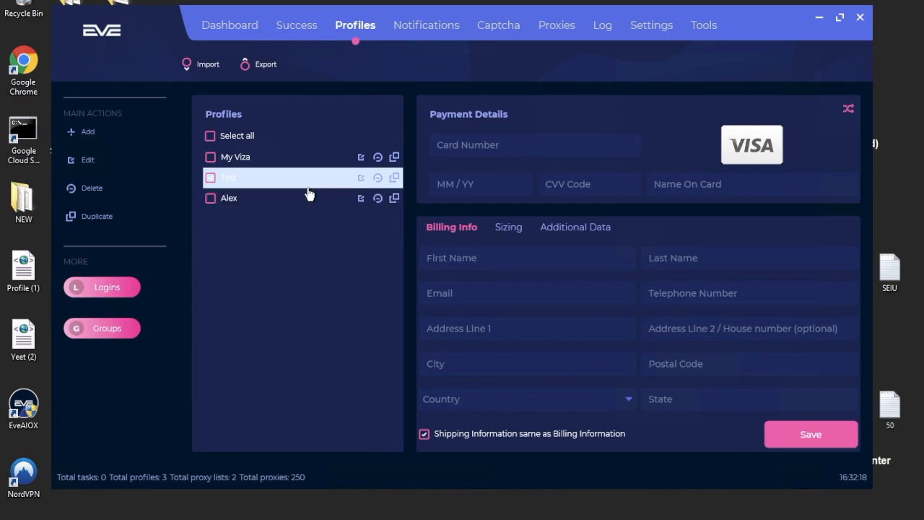
pyautogui.click(122, 291)
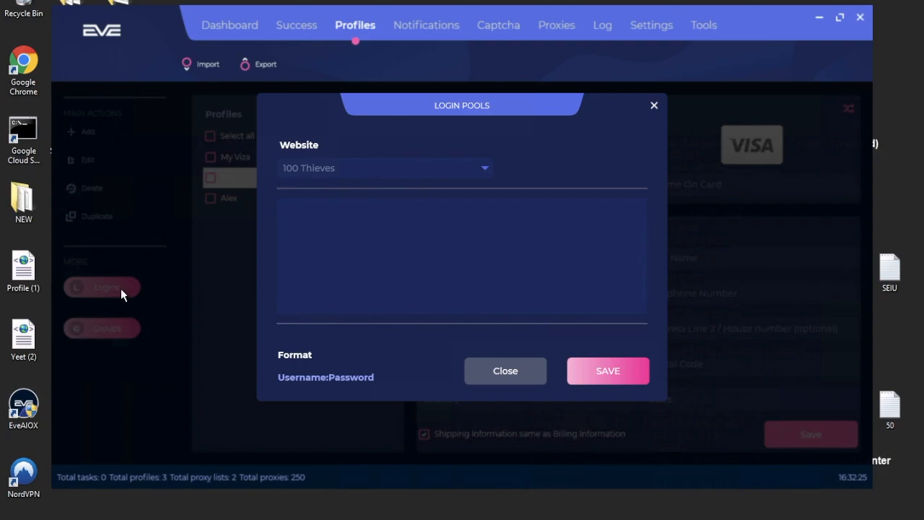
pyautogui.click(437, 174)
pyautogui.moveTo(488, 196); pyautogui.dragTo(480, 364)
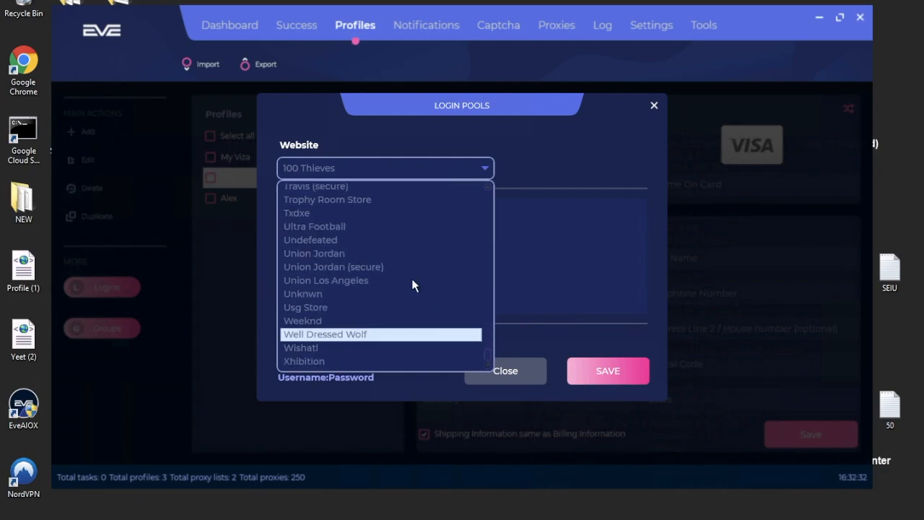
pyautogui.click(352, 243)
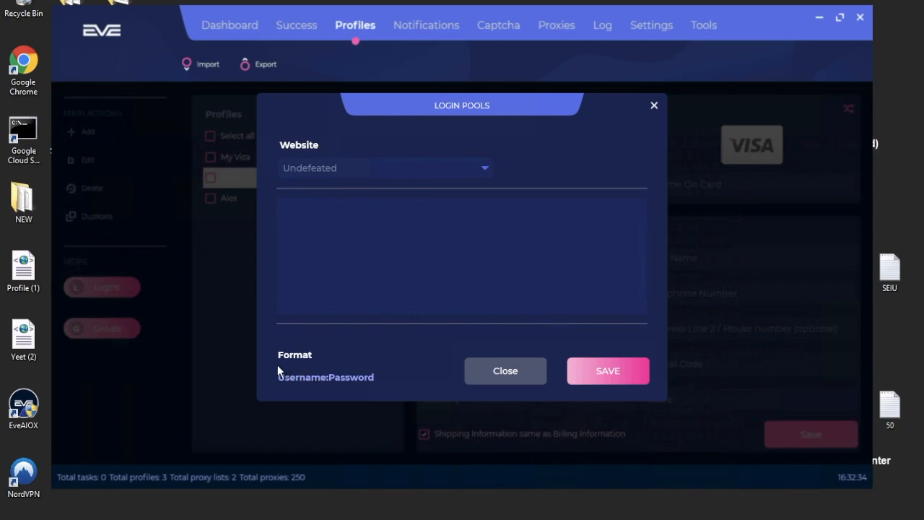
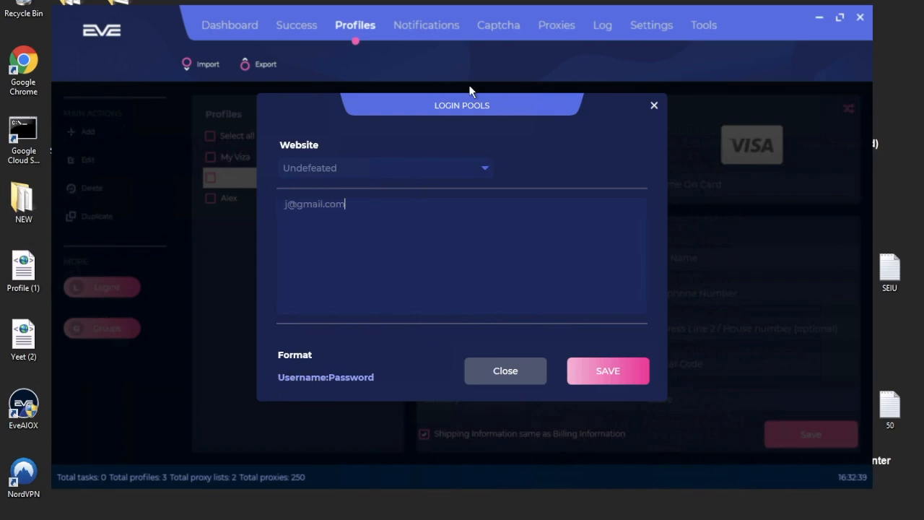
pyautogui.write(':pppp')
pyautogui.click(654, 107)
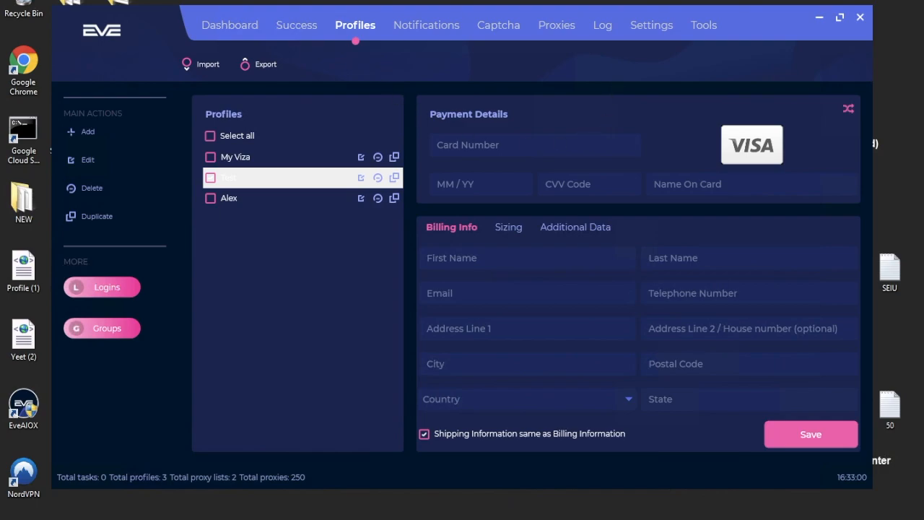
# Add another empty Discord webhook entry in the notification settings.
pyautogui.click(409, 37)
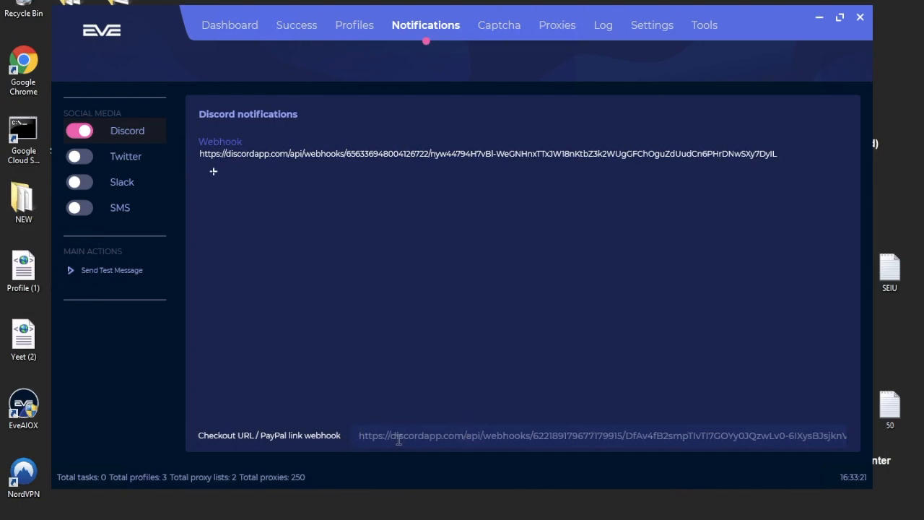
pyautogui.click(377, 435)
pyautogui.click(213, 171)
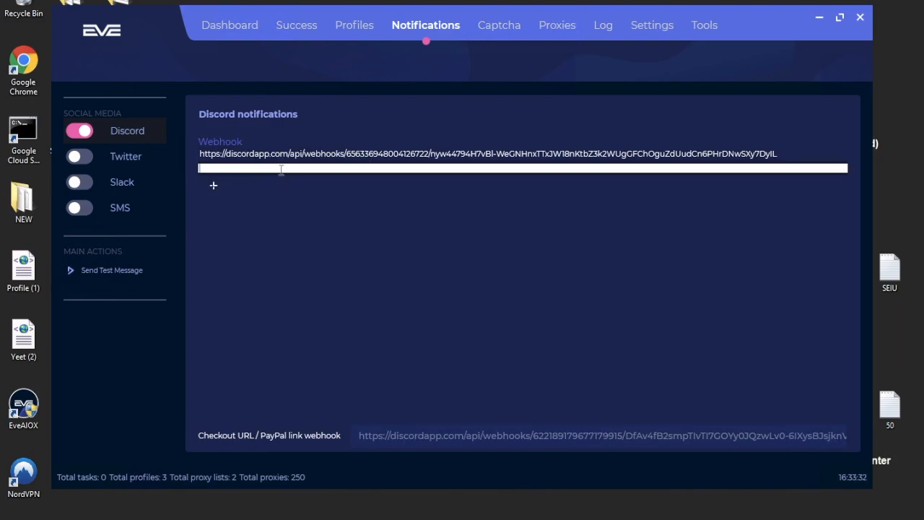
pyautogui.click(325, 168)
# Send a test notification to Discord and dismiss the resulting popup.
pyautogui.doubleClick(419, 435)
pyautogui.click(444, 437)
pyautogui.doubleClick(482, 439)
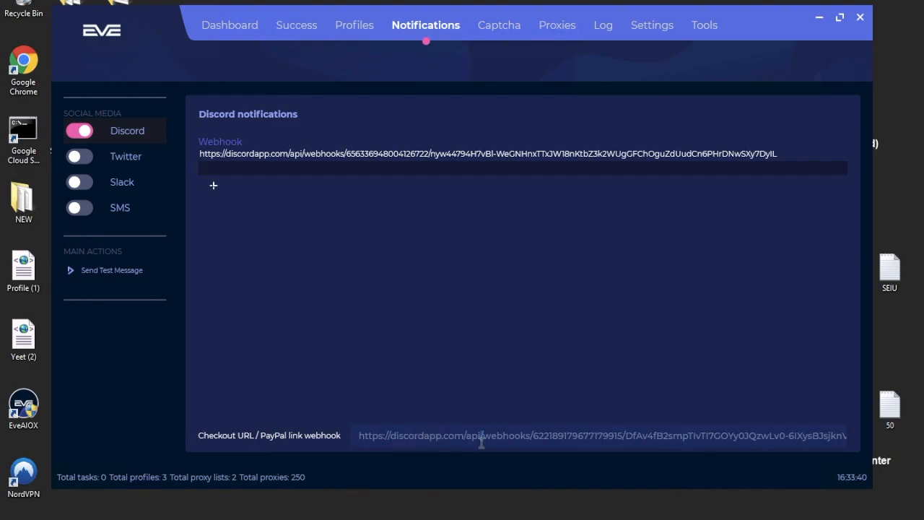
pyautogui.click(566, 437)
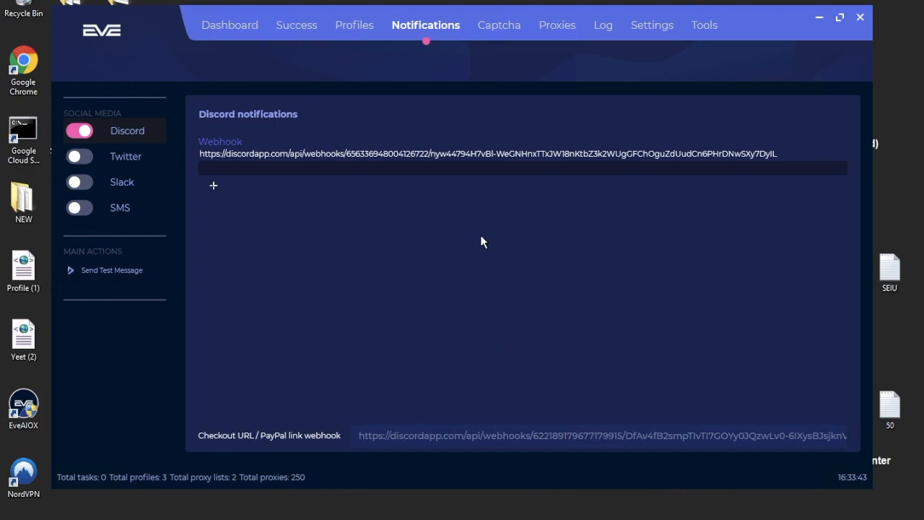
pyautogui.click(114, 272)
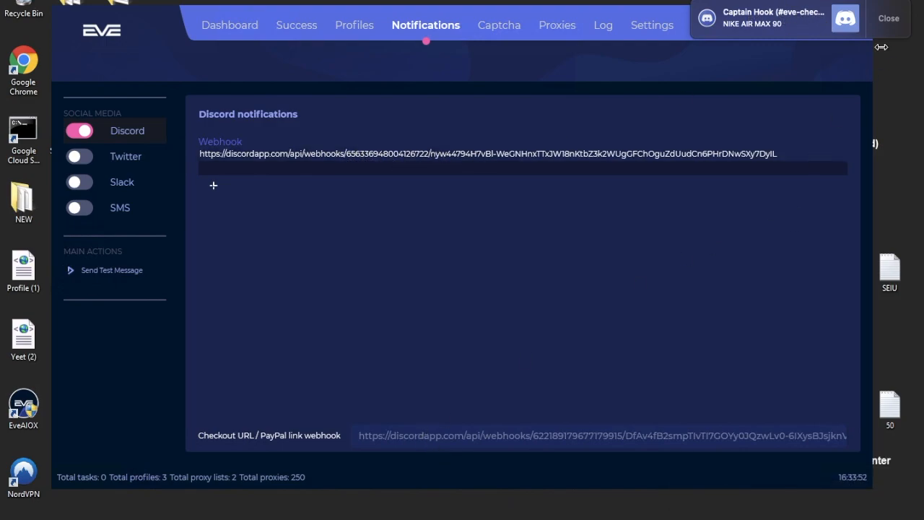
pyautogui.click(888, 18)
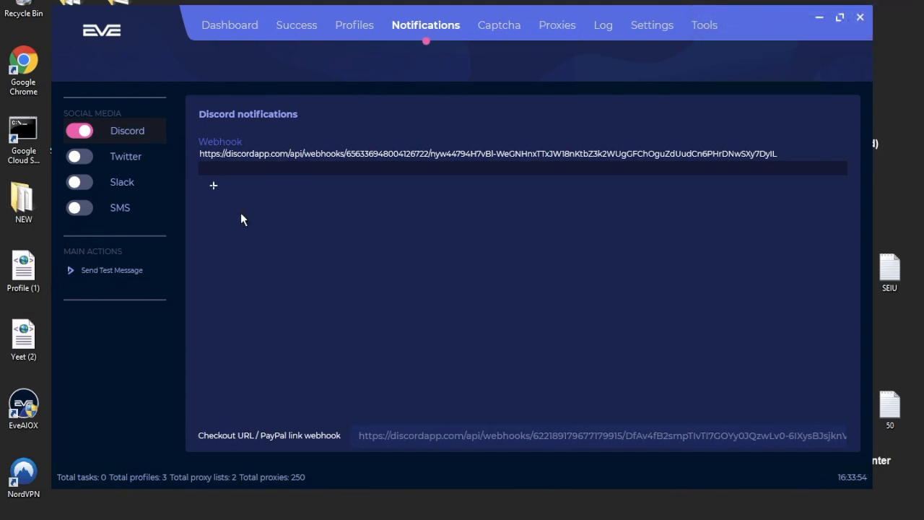
pyautogui.click(491, 27)
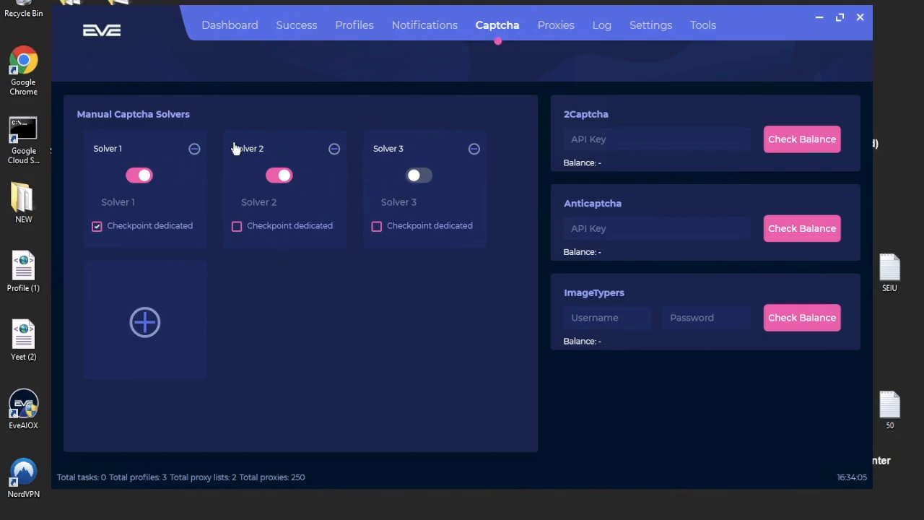
# Add a fourth manual captcha solver and switch it on.
pyautogui.click(153, 312)
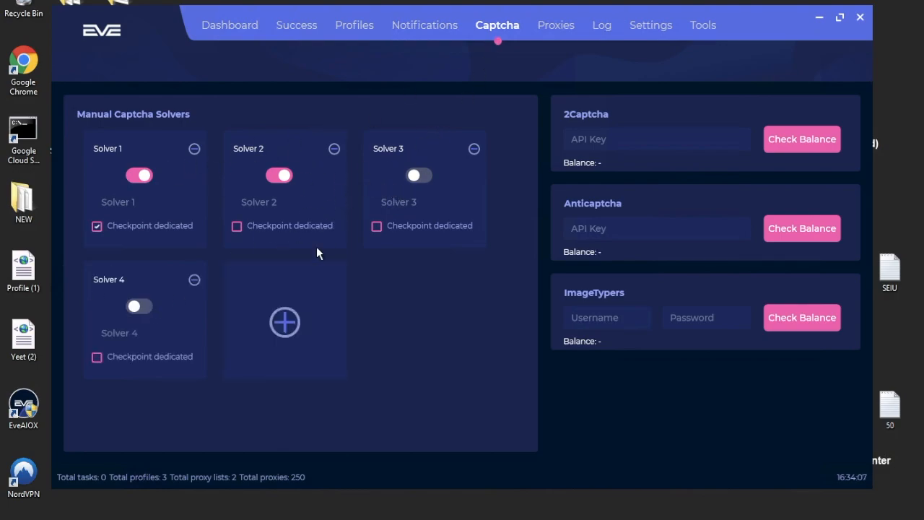
pyautogui.click(138, 306)
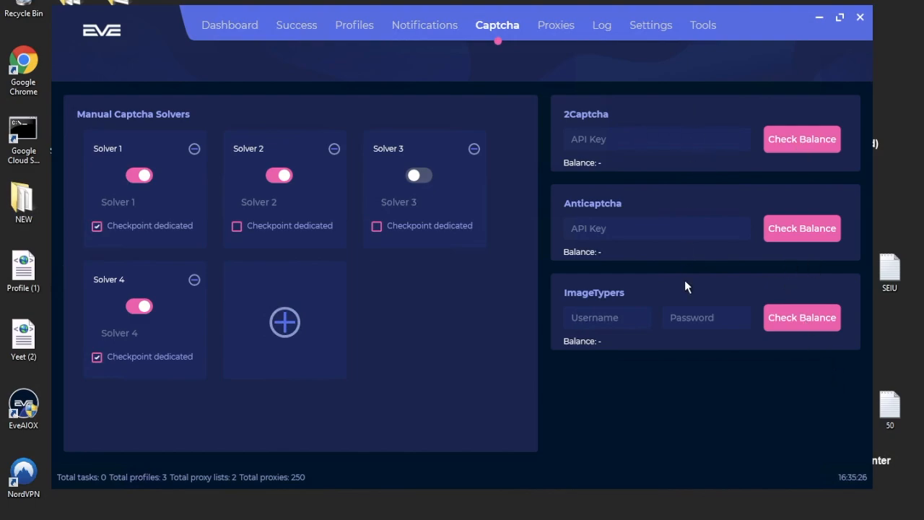
pyautogui.click(552, 25)
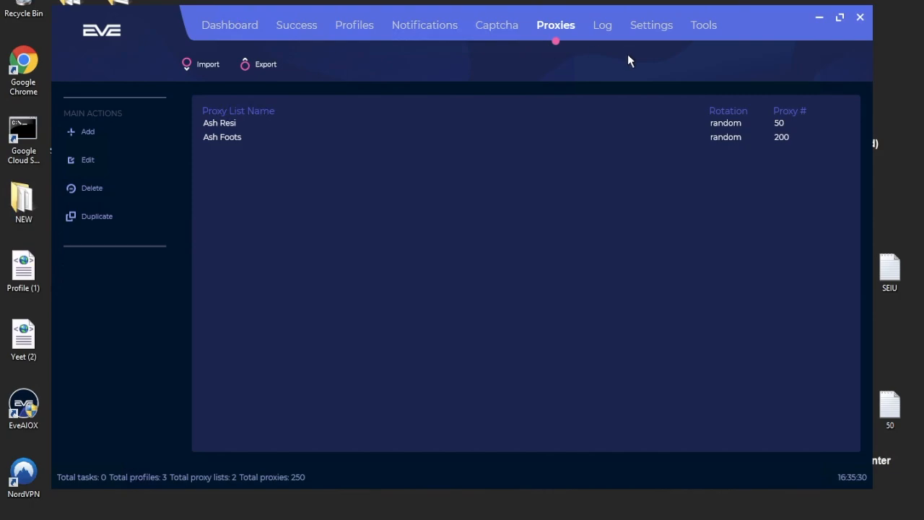
# Draft a proxy list named 'Proxies' tested against google.com, then discard it without saving.
pyautogui.click(84, 131)
pyautogui.moveTo(399, 64)
pyautogui.mouseDown()
pyautogui.moveTo(439, 2)
pyautogui.moveTo(400, 50)
pyautogui.mouseUp()
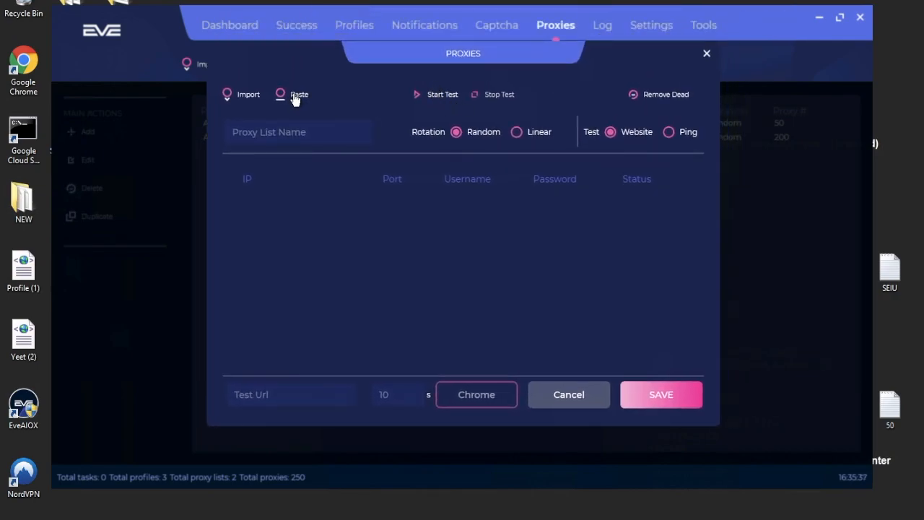
pyautogui.click(304, 139)
pyautogui.write('Proxies')
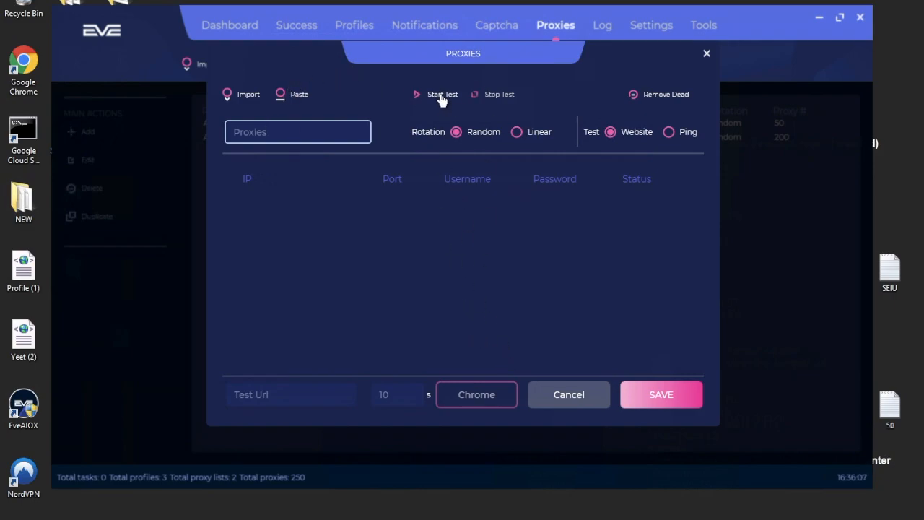
pyautogui.click(289, 402)
pyautogui.write('google.com')
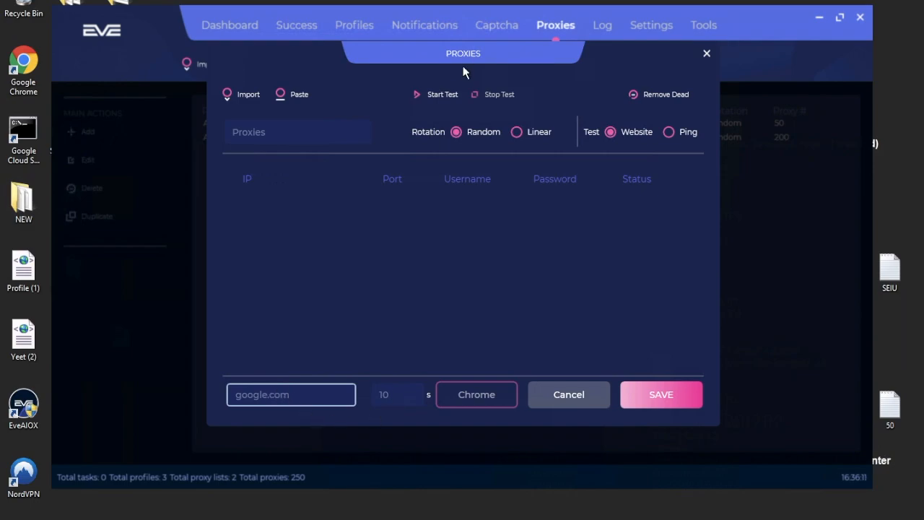
pyautogui.click(423, 97)
pyautogui.click(706, 56)
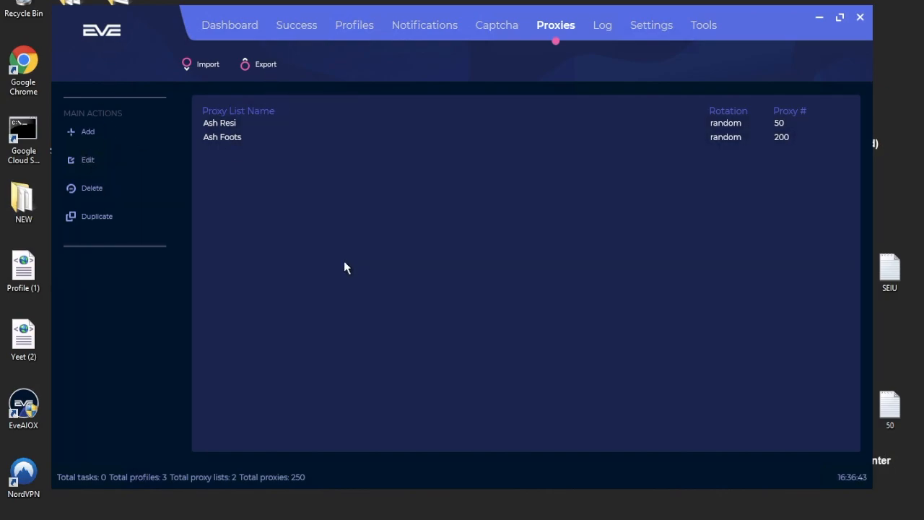
# Clear all entries from the task log.
pyautogui.click(598, 31)
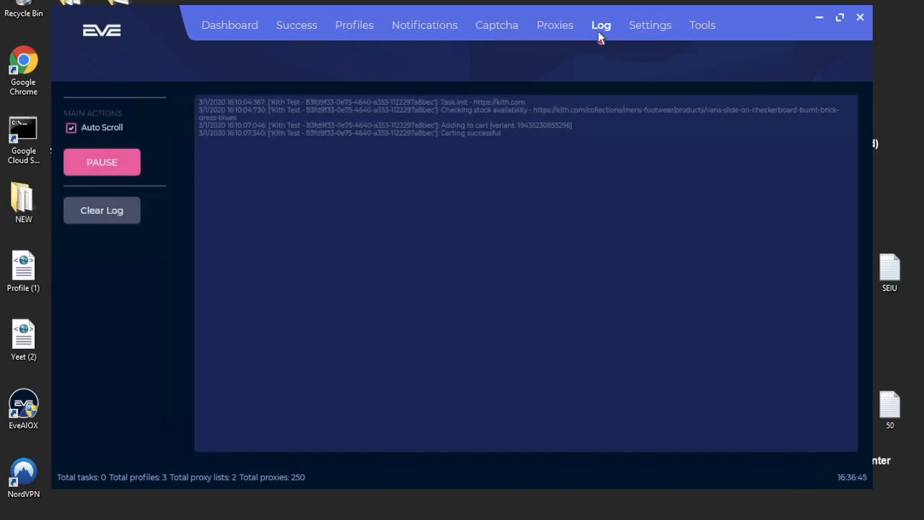
pyautogui.click(106, 211)
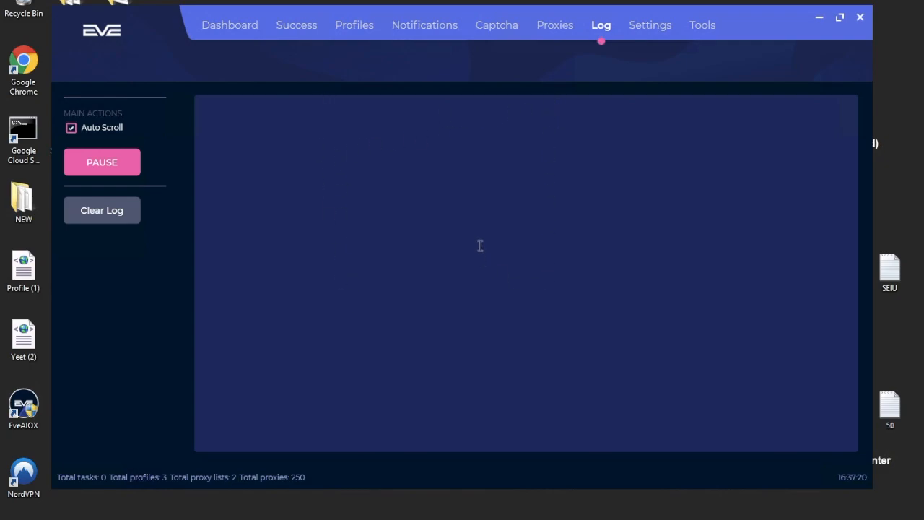
pyautogui.click(654, 27)
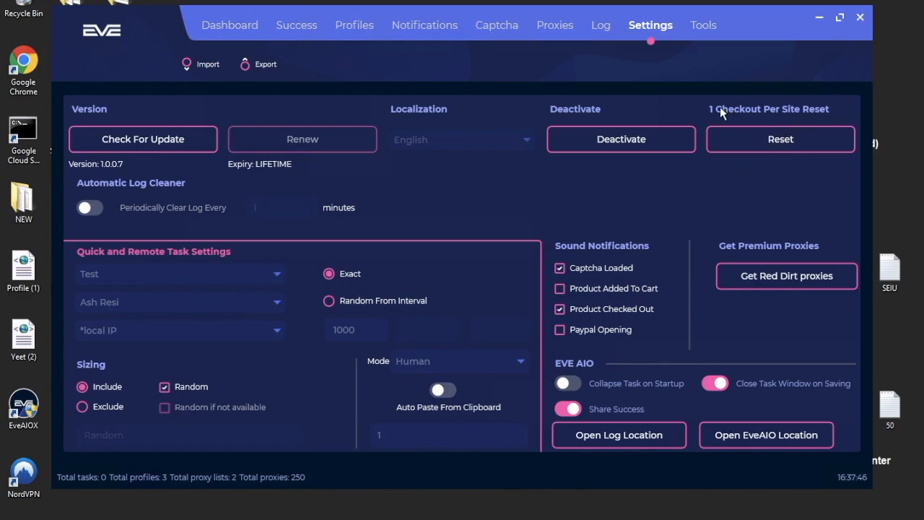
pyautogui.click(85, 209)
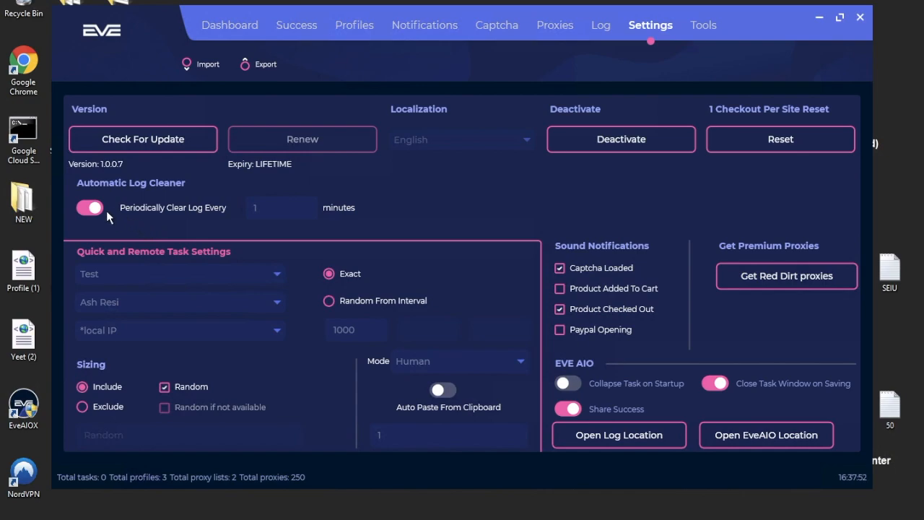
pyautogui.click(101, 209)
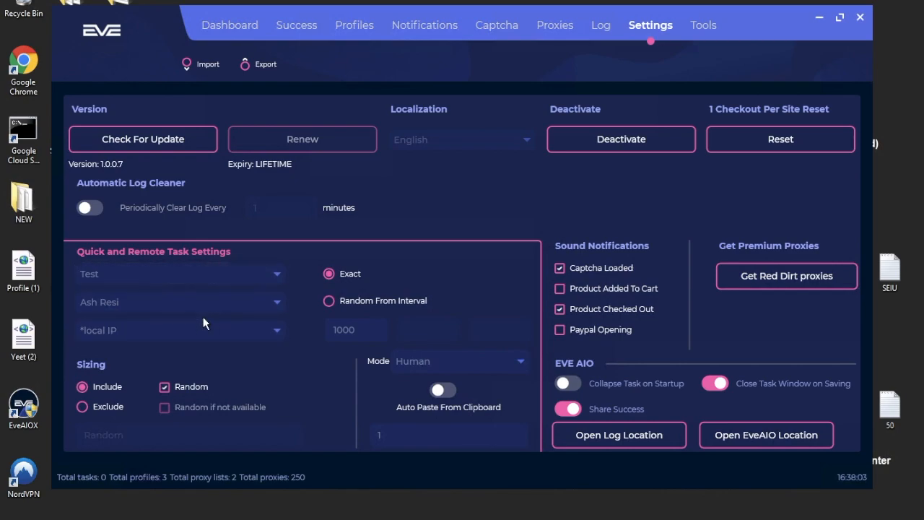
pyautogui.click(186, 280)
pyautogui.click(184, 281)
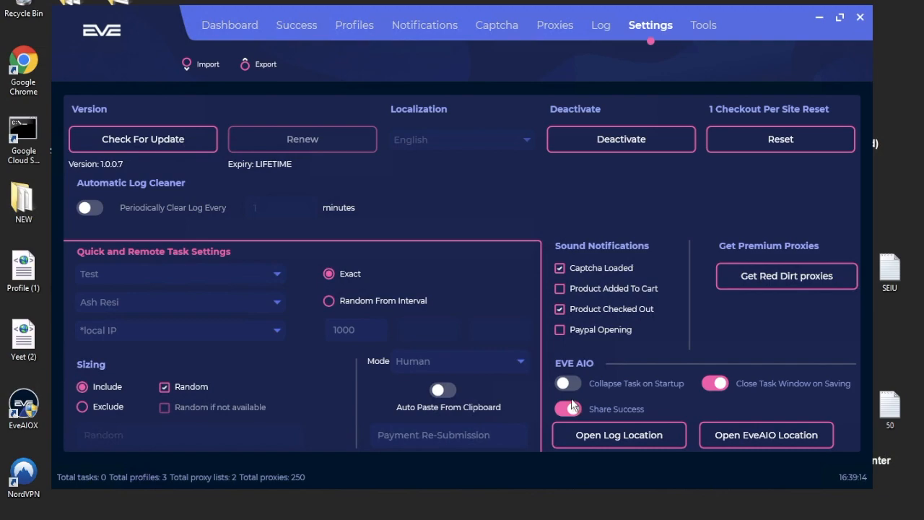
# Open and close the log folder and the EveAIOX program folder in File Explorer.
pyautogui.click(599, 436)
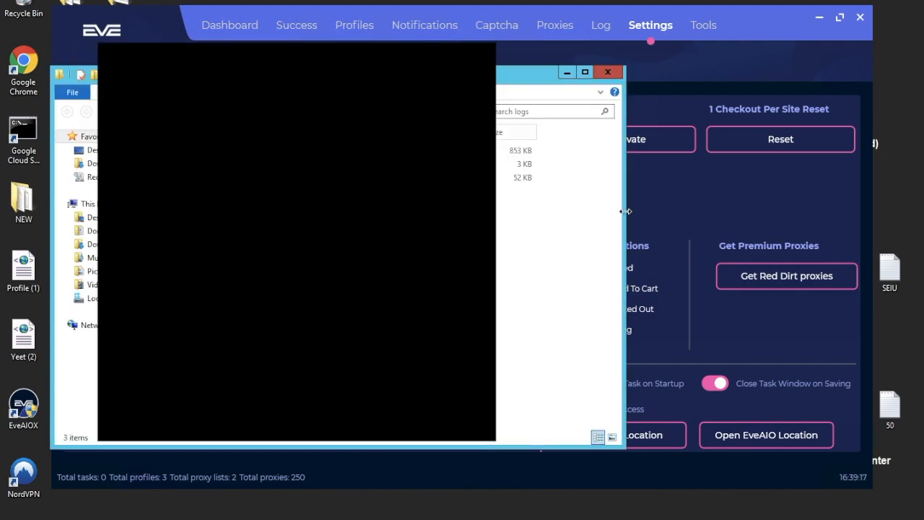
pyautogui.click(604, 74)
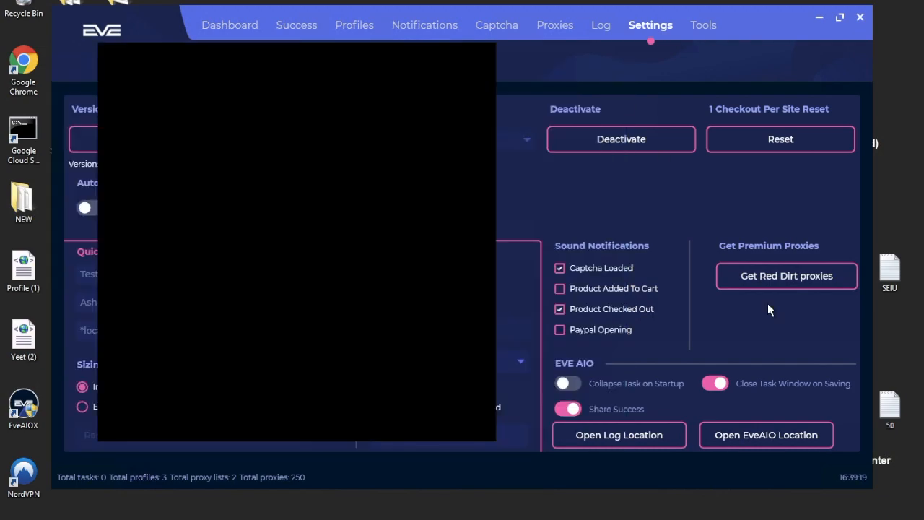
pyautogui.click(778, 436)
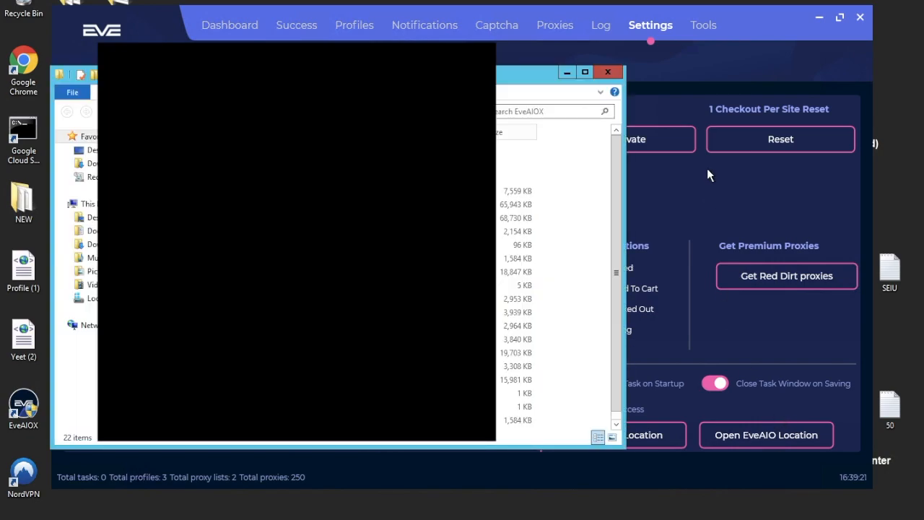
pyautogui.click(608, 72)
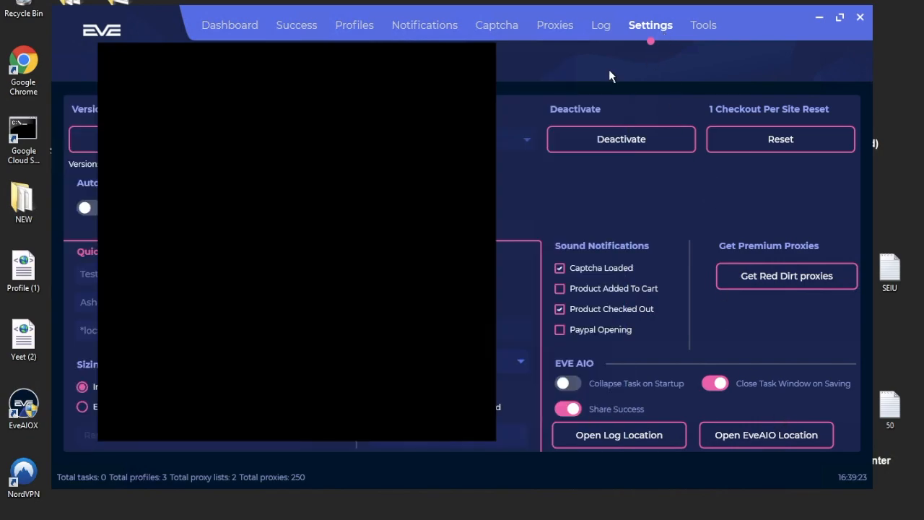
pyautogui.click(705, 28)
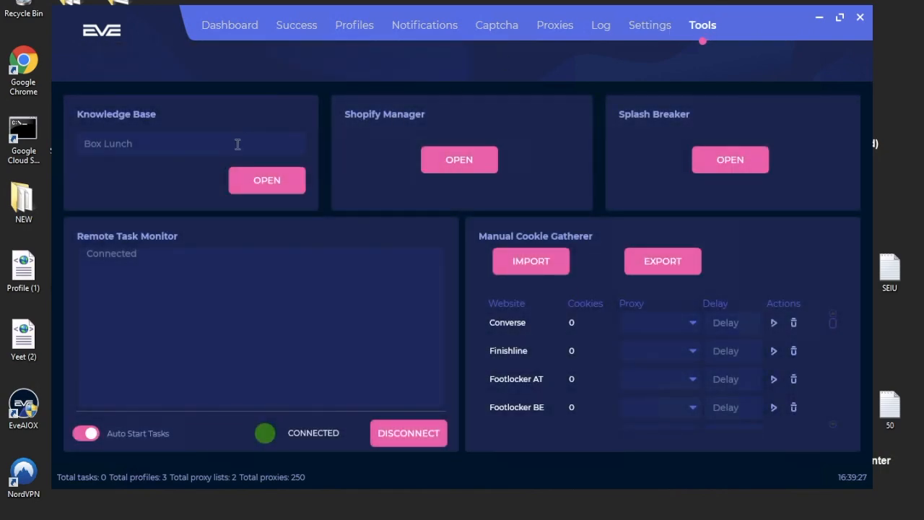
# Paste the Kith product link into the Shopify Manager.
pyautogui.click(470, 165)
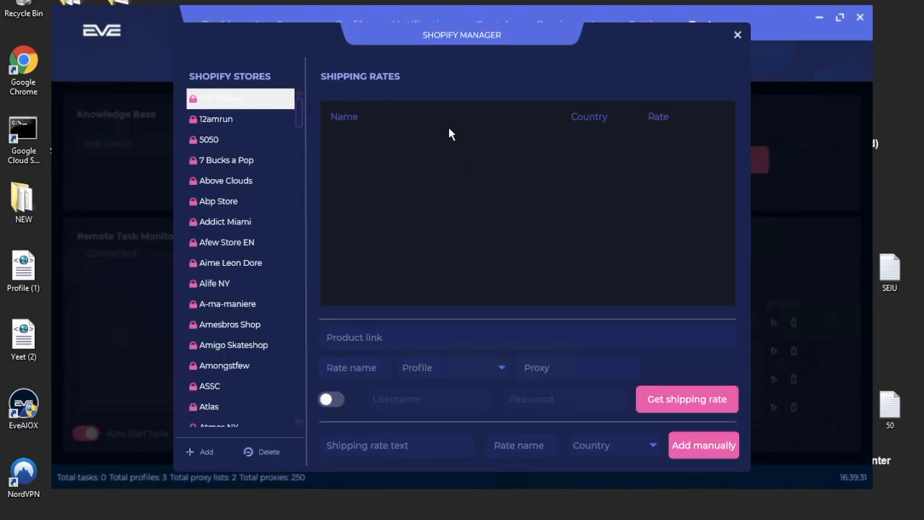
pyautogui.moveTo(300, 115); pyautogui.dragTo(260, 252)
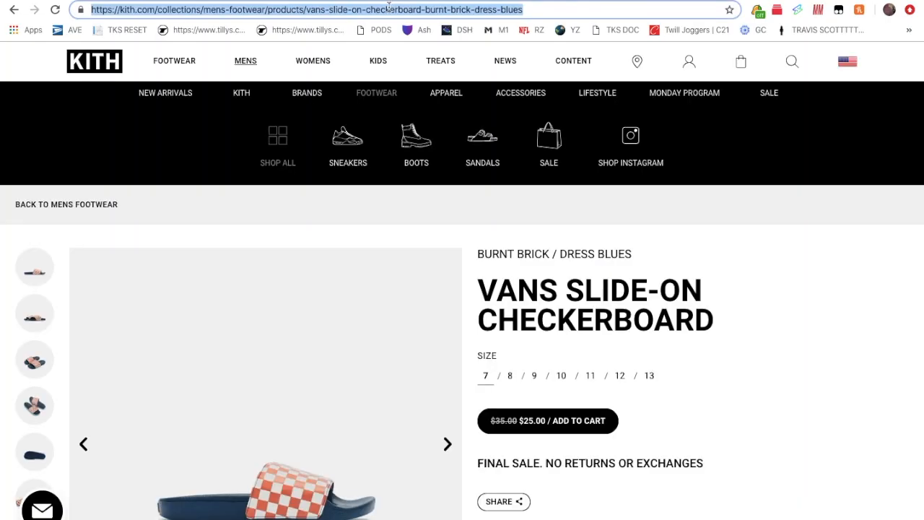
pyautogui.click(391, 10)
pyautogui.hotkey('ctrl', 'c')
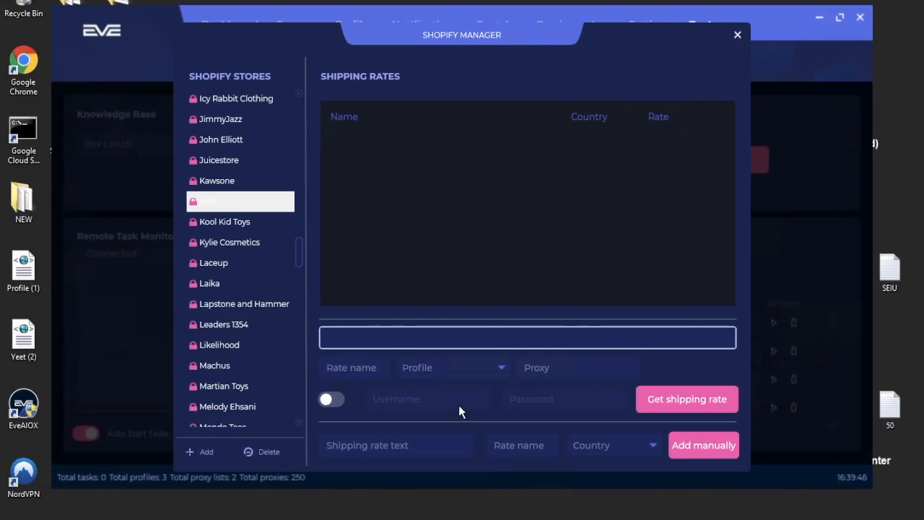
pyautogui.hotkey('ctrl', 'v')
# Fetch a Kith shipping rate using the My Viza profile, getting 10.00 for United States.
pyautogui.click(367, 370)
pyautogui.write('Kith')
pyautogui.click(419, 368)
pyautogui.click(421, 402)
pyautogui.click(560, 370)
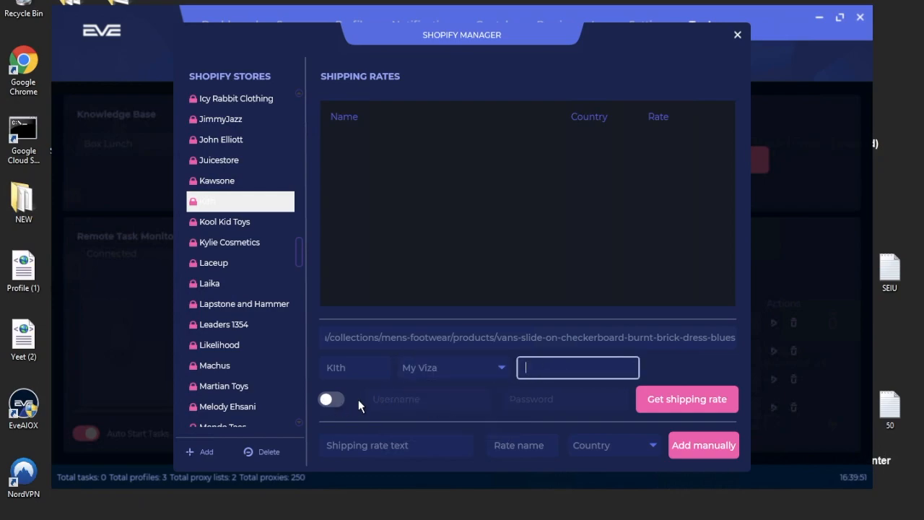
pyautogui.click(681, 405)
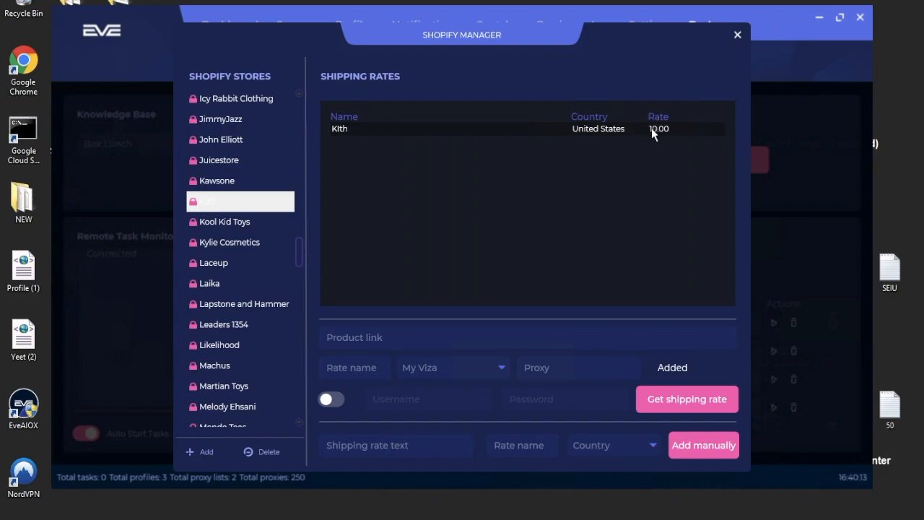
pyautogui.click(738, 36)
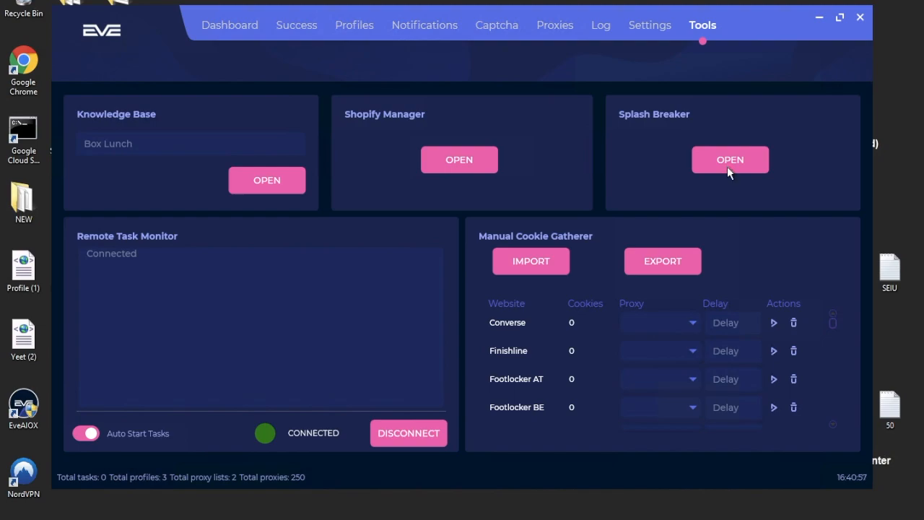
pyautogui.click(728, 167)
pyautogui.click(313, 110)
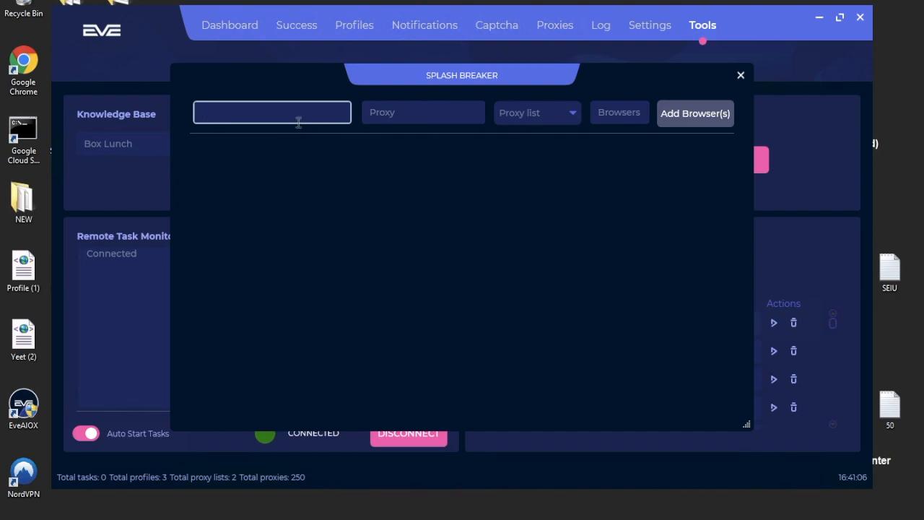
# Enter the Kith product link and 5 browsers in Splash Breaker, leaving proxy unset, then close.
pyautogui.hotkey('ctrl', 'v')
pyautogui.click(437, 114)
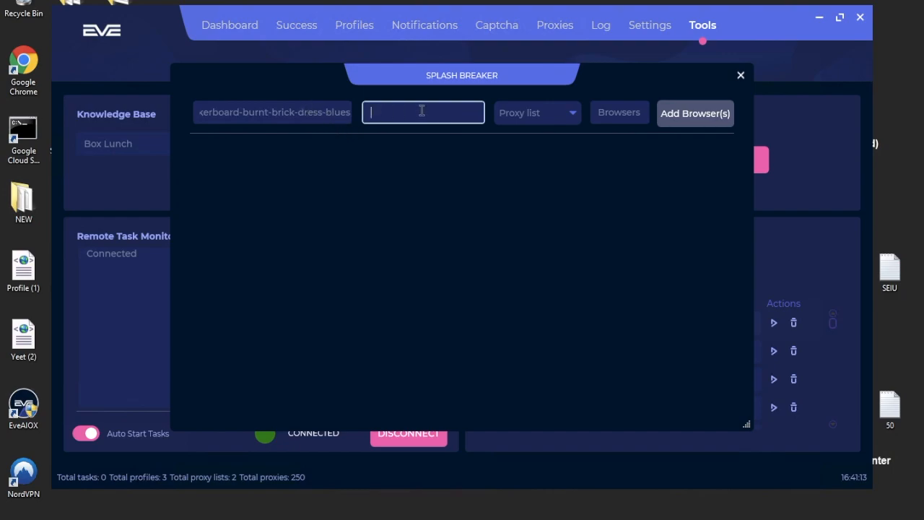
pyautogui.click(534, 112)
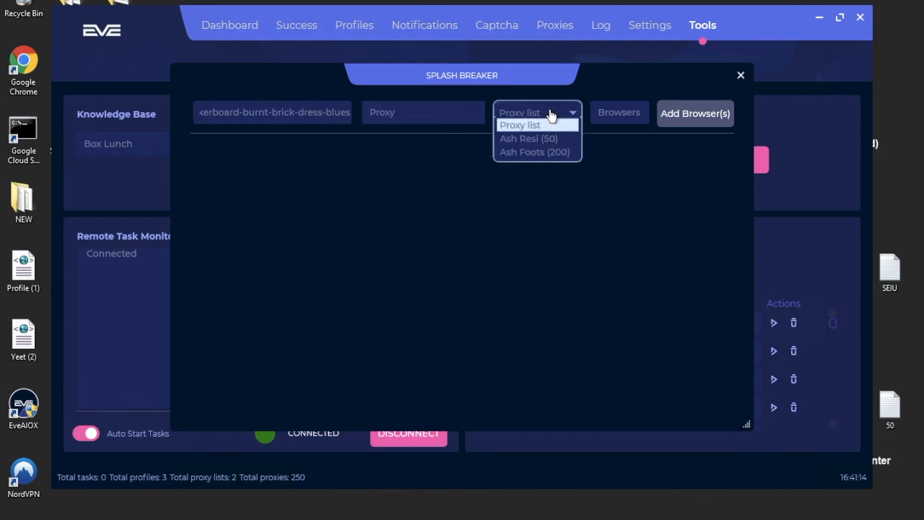
pyautogui.click(462, 116)
pyautogui.click(618, 116)
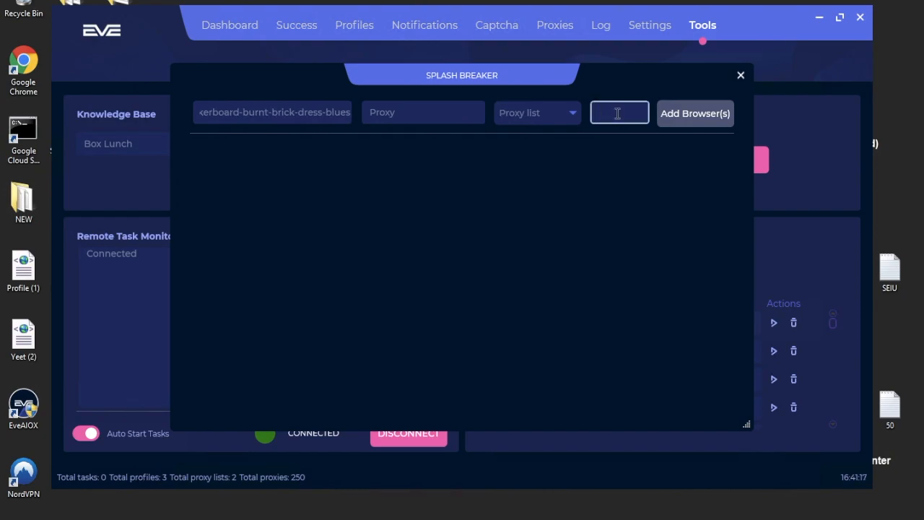
pyautogui.write('5')
pyautogui.click(740, 76)
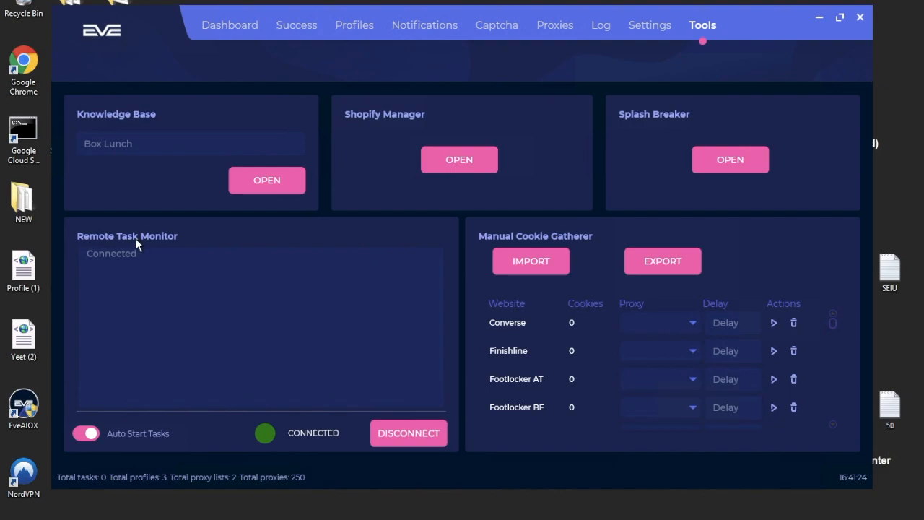
# Reconnect the remote task monitor and leave Auto Start Tasks switched on.
pyautogui.click(400, 440)
pyautogui.click(400, 440)
pyautogui.click(84, 433)
pyautogui.click(84, 433)
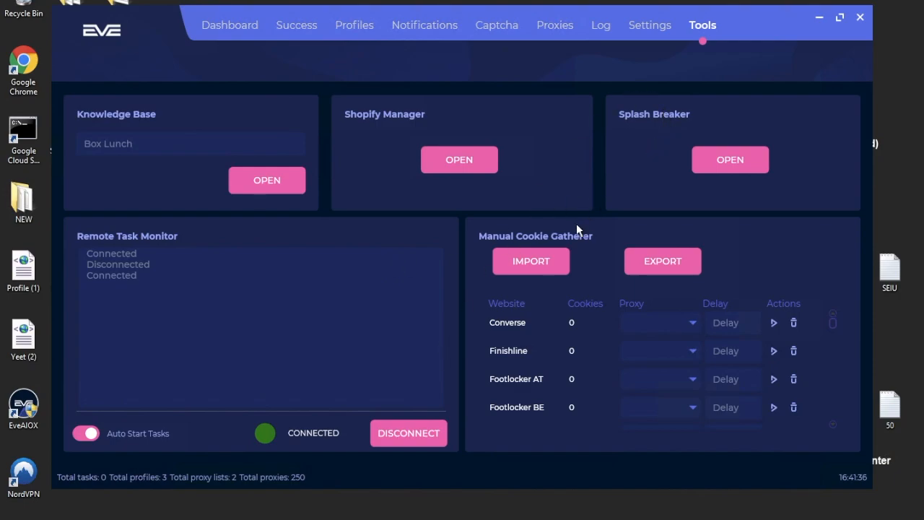
# Gather Footpatrol cookies with the Ash Resi proxy and 500 delay, then close the gatherer.
pyautogui.moveTo(833, 320); pyautogui.dragTo(828, 258)
pyautogui.moveTo(831, 320); pyautogui.dragTo(831, 371)
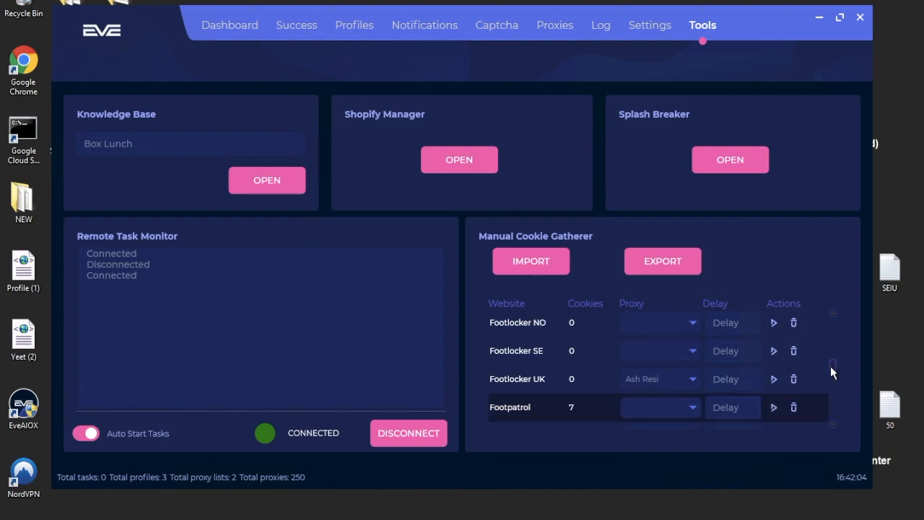
pyautogui.click(670, 415)
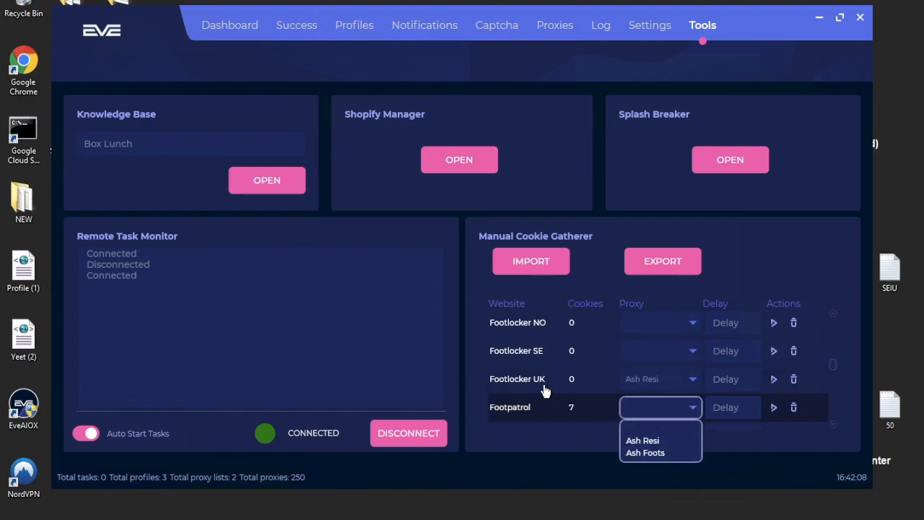
pyautogui.click(659, 442)
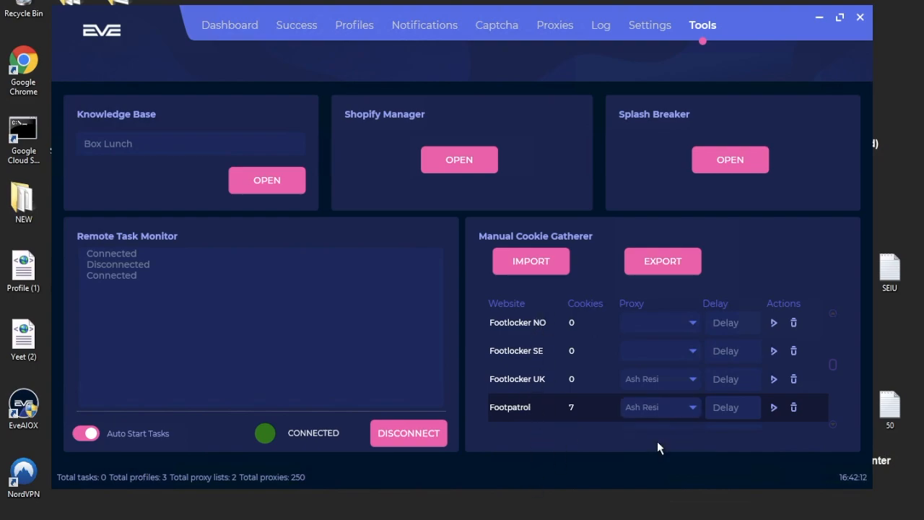
pyautogui.click(737, 408)
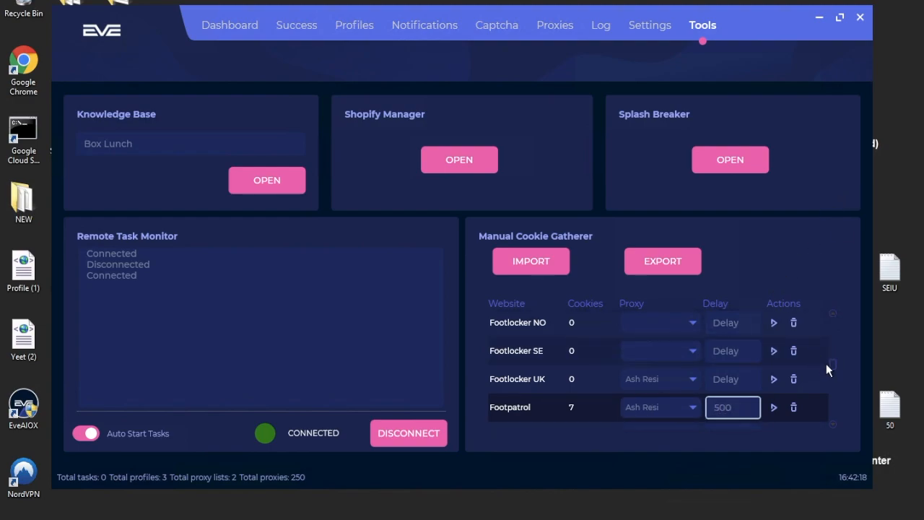
pyautogui.click(774, 409)
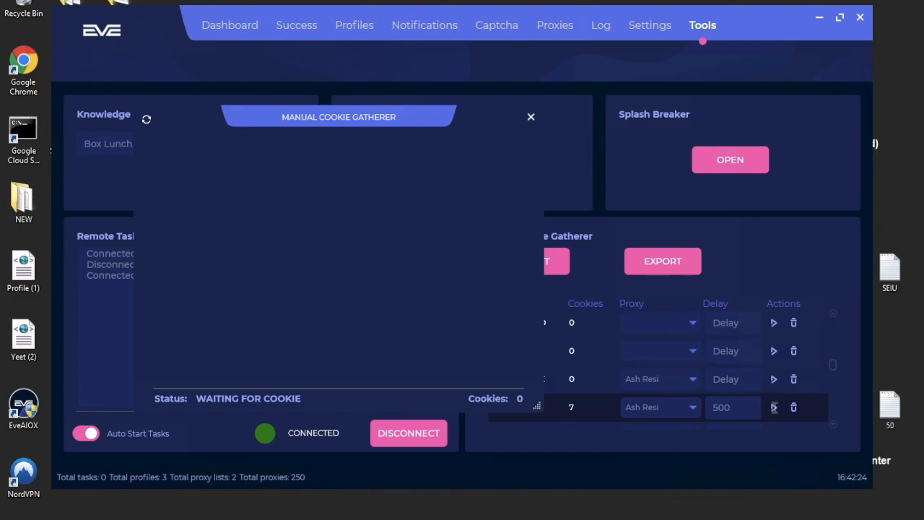
pyautogui.moveTo(370, 112); pyautogui.dragTo(333, 204)
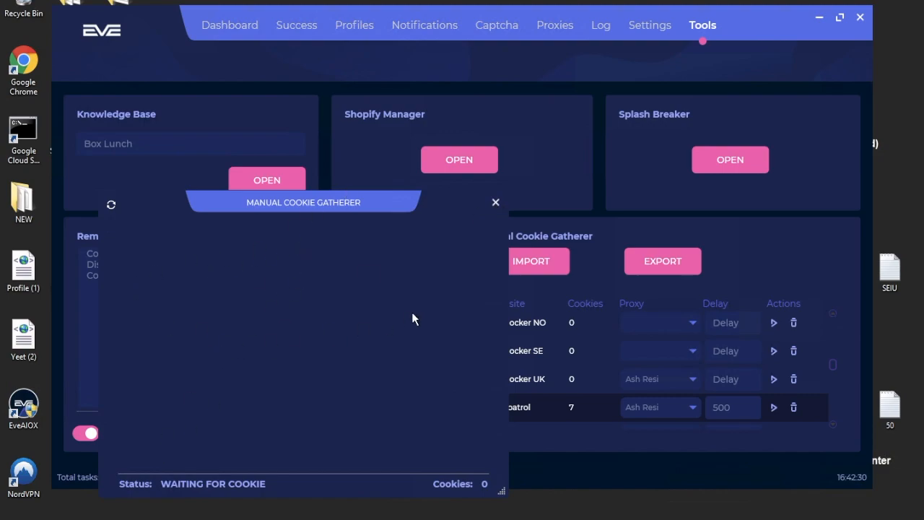
pyautogui.click(495, 204)
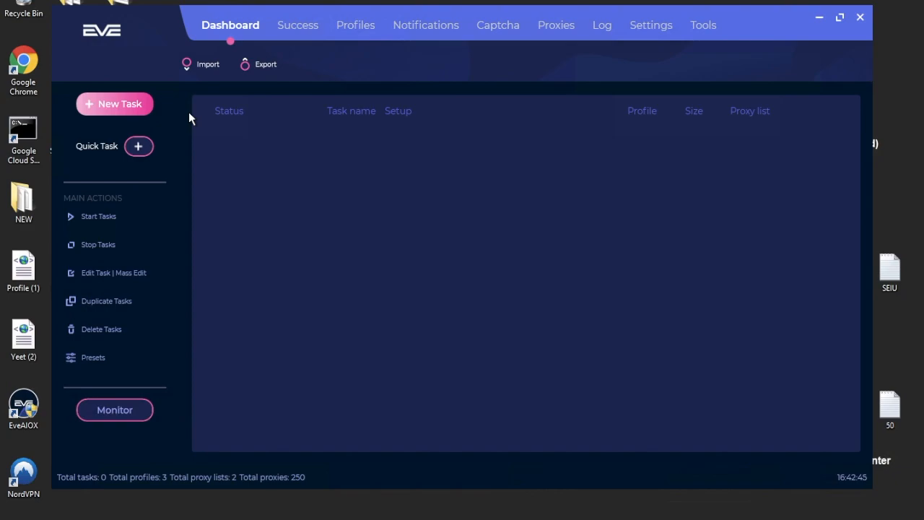
# Start a new task, keep the Shopify platform and choose Kith as the website.
pyautogui.click(132, 99)
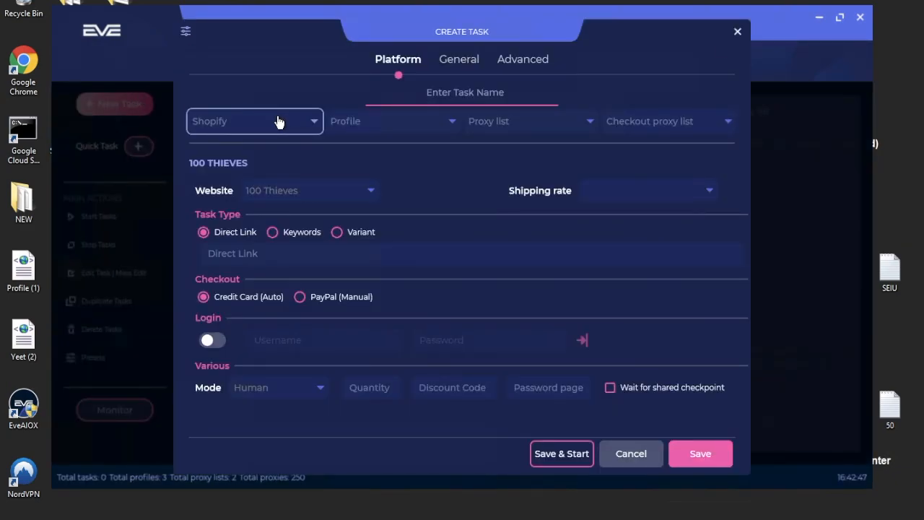
pyautogui.click(296, 131)
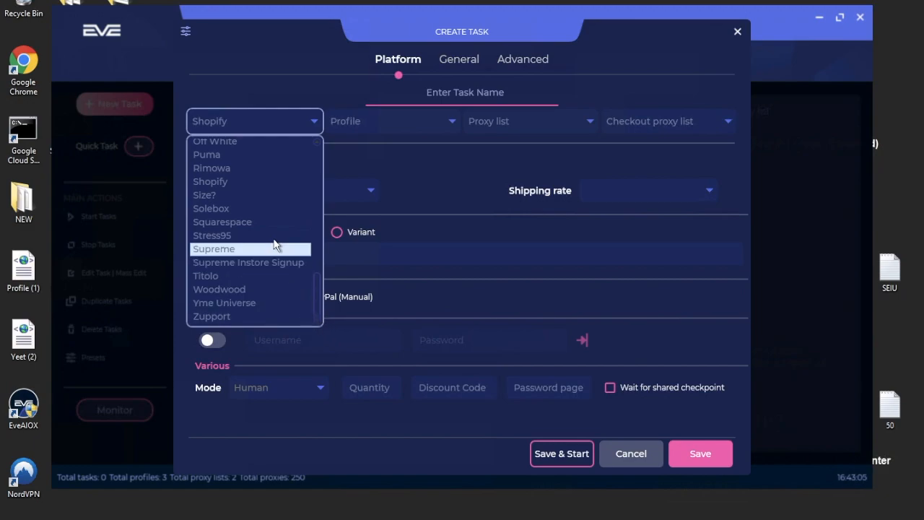
pyautogui.moveTo(318, 307); pyautogui.dragTo(317, 186)
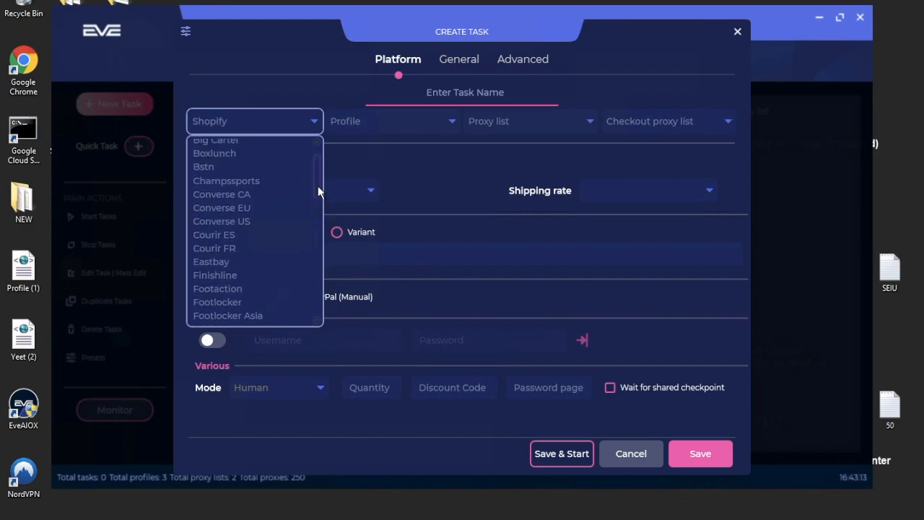
pyautogui.click(392, 171)
pyautogui.click(332, 200)
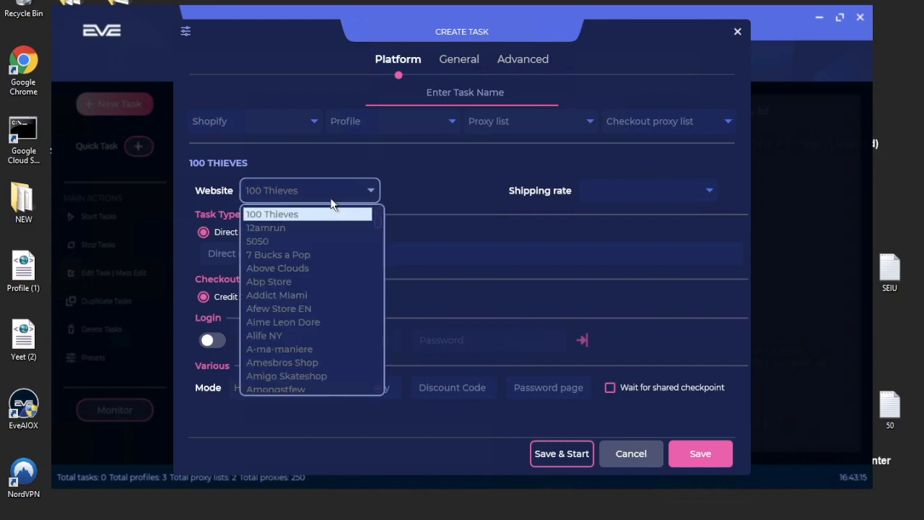
pyautogui.scroll(-3, 377, 248)
pyautogui.scroll(-15, 377, 248)
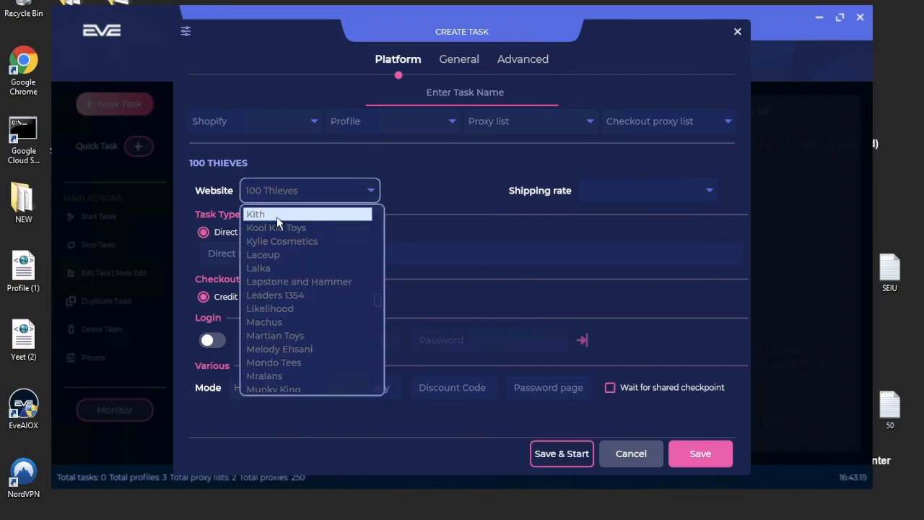
pyautogui.click(277, 216)
# Assign the Test profile and leave both proxy lists empty.
pyautogui.click(408, 122)
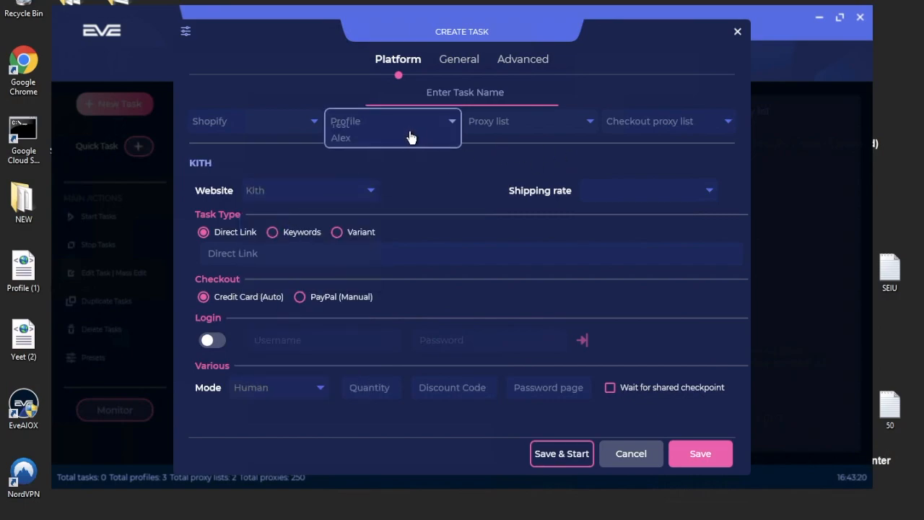
pyautogui.click(396, 228)
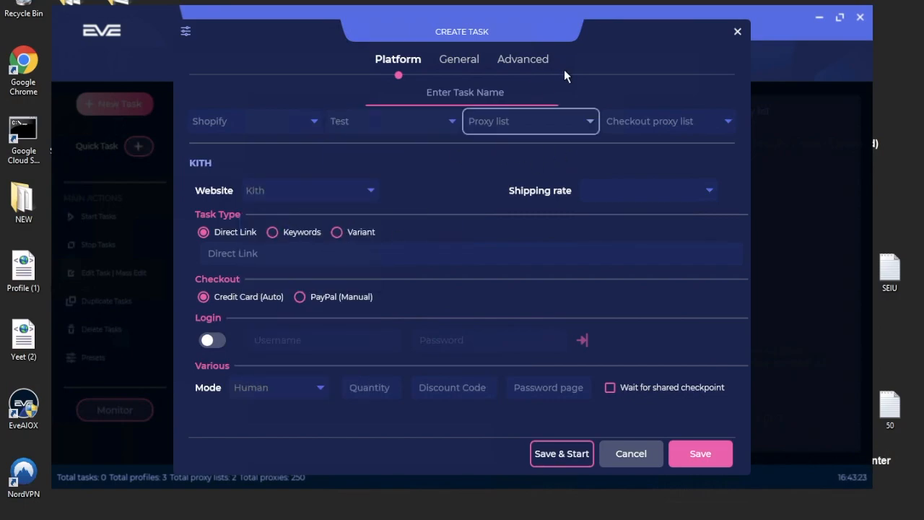
pyautogui.click(526, 120)
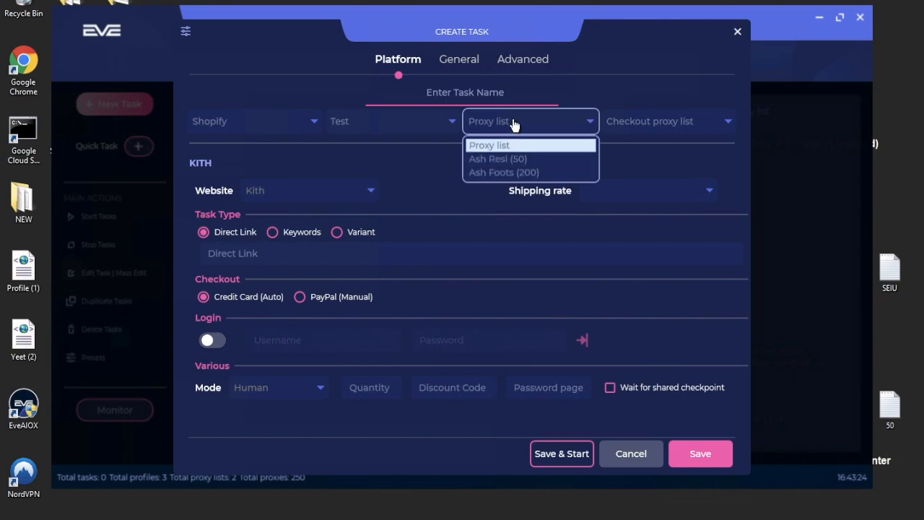
pyautogui.click(674, 101)
pyautogui.click(675, 123)
pyautogui.click(674, 128)
pyautogui.click(671, 129)
pyautogui.click(349, 193)
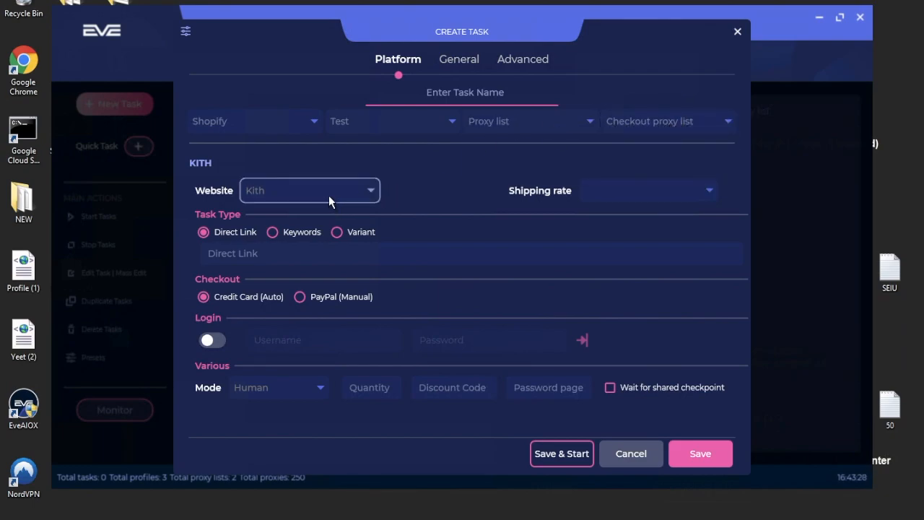
# Leave the shipping rate blank after briefly picking Kith.
pyautogui.click(620, 192)
pyautogui.click(618, 229)
pyautogui.click(624, 195)
pyautogui.click(614, 210)
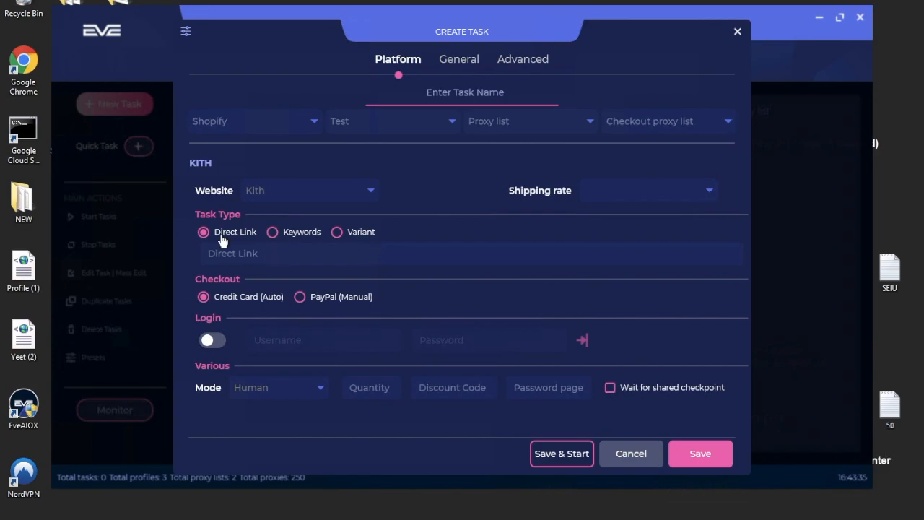
pyautogui.click(241, 261)
# Copy the Kith Vans Slide-On Checkerboard URL from Chrome into the Direct Link field.
pyautogui.hotkey('ctrl', 'Right')
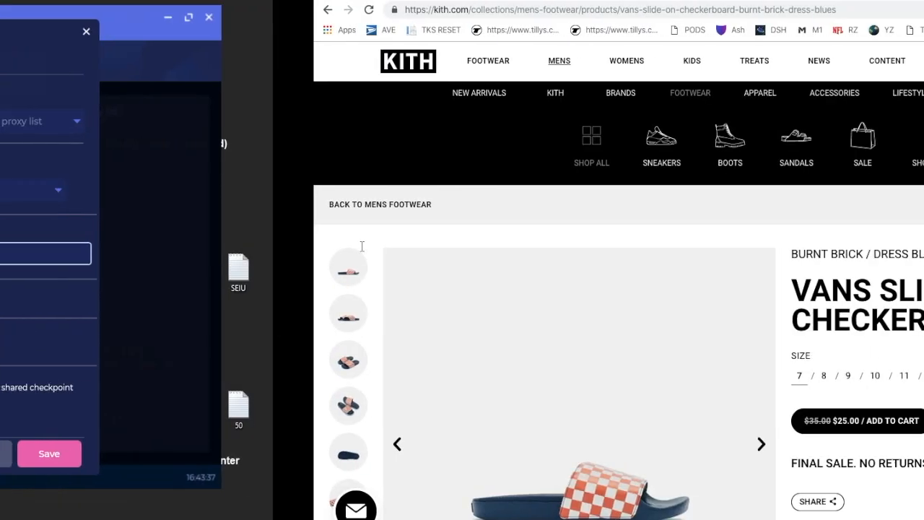
pyautogui.hscroll(-2, 308, 97)
pyautogui.hotkey('ctrl', 'Left')
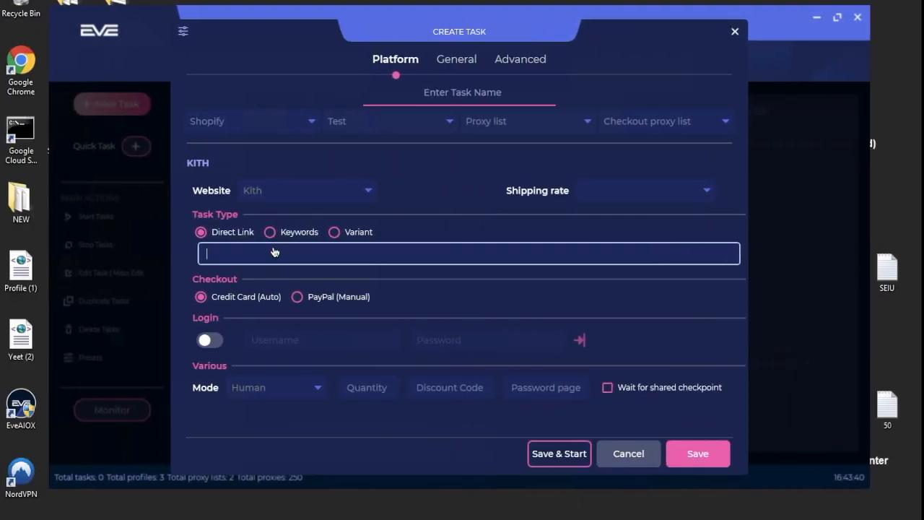
pyautogui.write('https://kith.com/collections/mens-footwear/products/vans-slide-on-checkerboard-burnt-brick-dress-blues')
# Try the keyword search task type with positive keyword 'V' and negative keyword 'kids'.
pyautogui.click(298, 233)
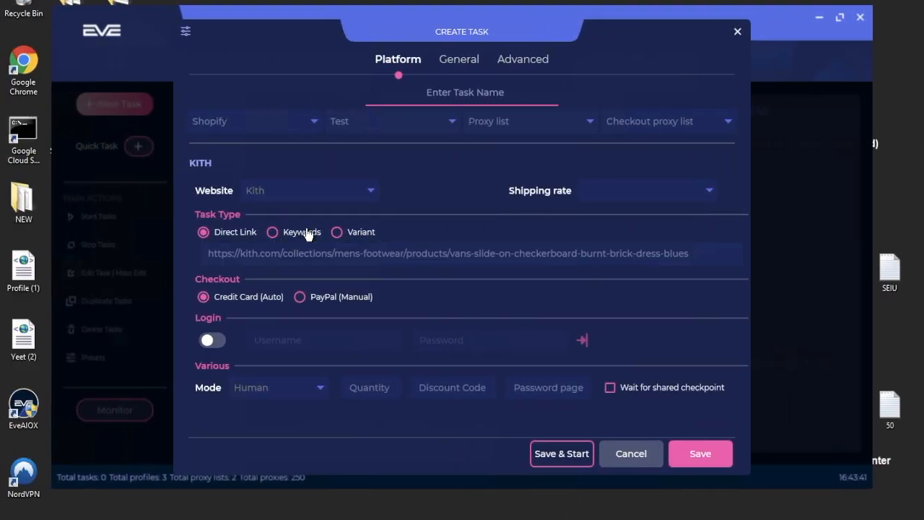
pyautogui.click(294, 260)
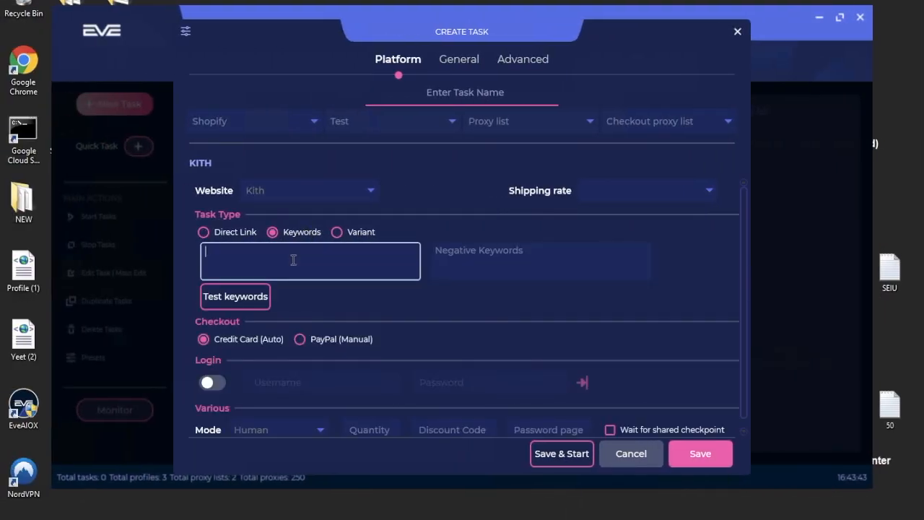
pyautogui.write('Vans')
pyautogui.click(523, 260)
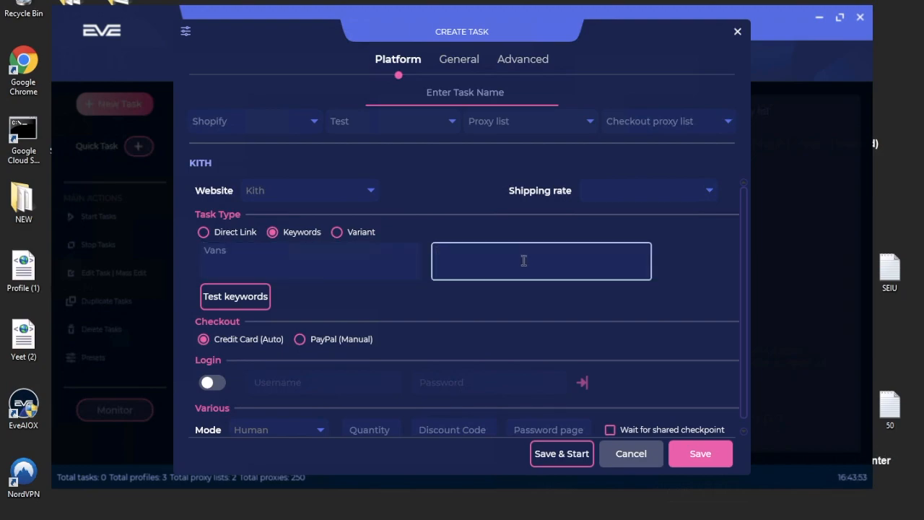
pyautogui.write('kids')
pyautogui.click(381, 255)
pyautogui.click(469, 260)
pyautogui.click(352, 258)
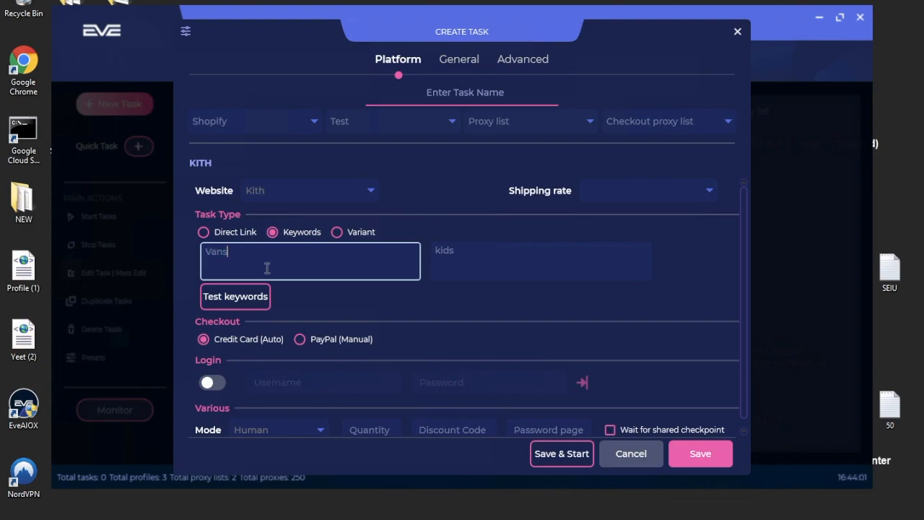
# Try the Variant task type, then return to the Direct Link task type.
pyautogui.click(350, 235)
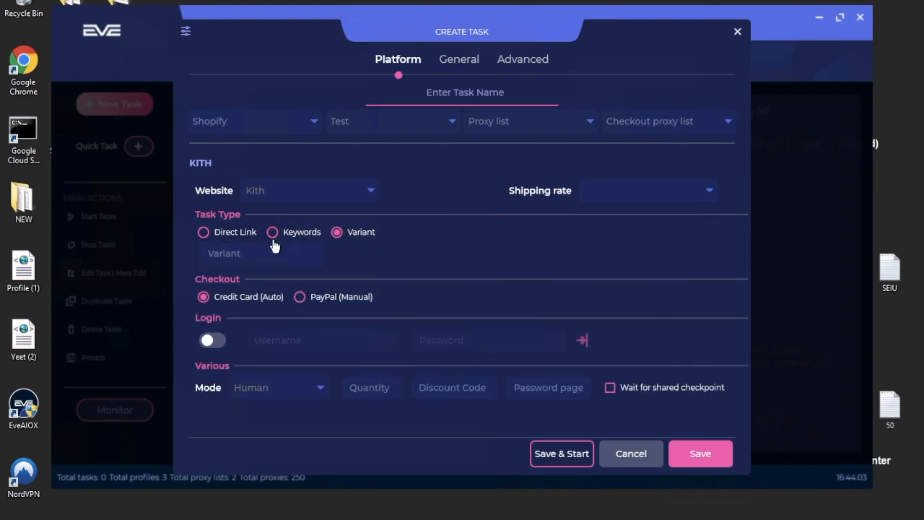
pyautogui.click(272, 239)
pyautogui.click(341, 232)
pyautogui.click(297, 249)
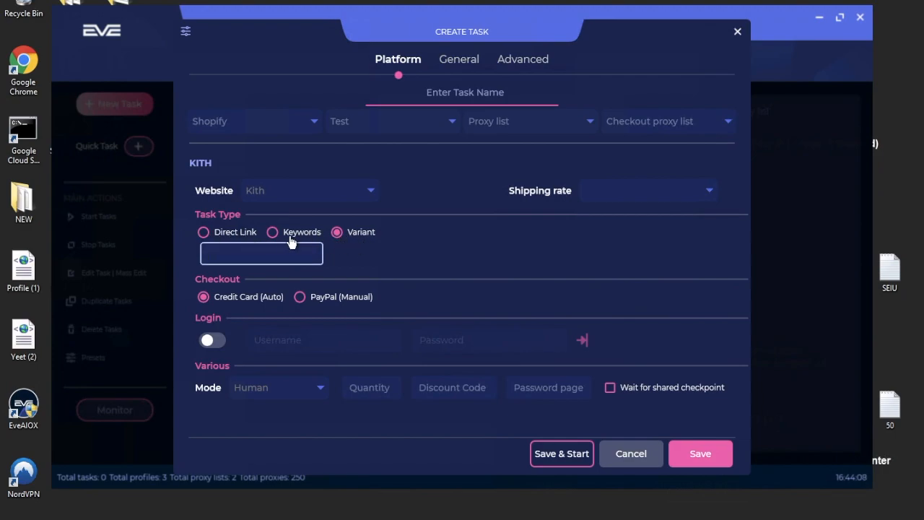
pyautogui.click(230, 232)
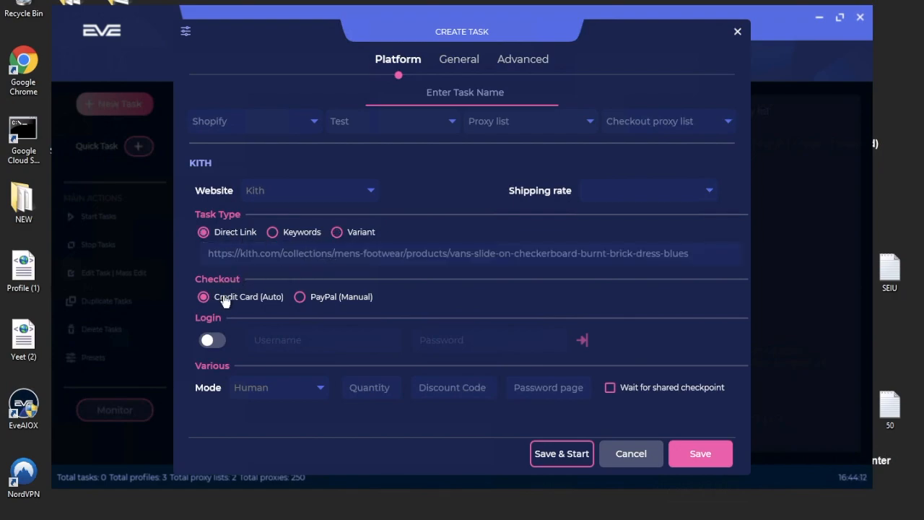
# Keep Credit Card (Auto) checkout and switch the Login toggle on.
pyautogui.click(320, 299)
pyautogui.click(249, 300)
pyautogui.click(213, 340)
pyautogui.click(310, 340)
pyautogui.click(220, 338)
pyautogui.click(210, 341)
# Leave the login username and password empty and set the mode to Human (Preload).
pyautogui.click(342, 342)
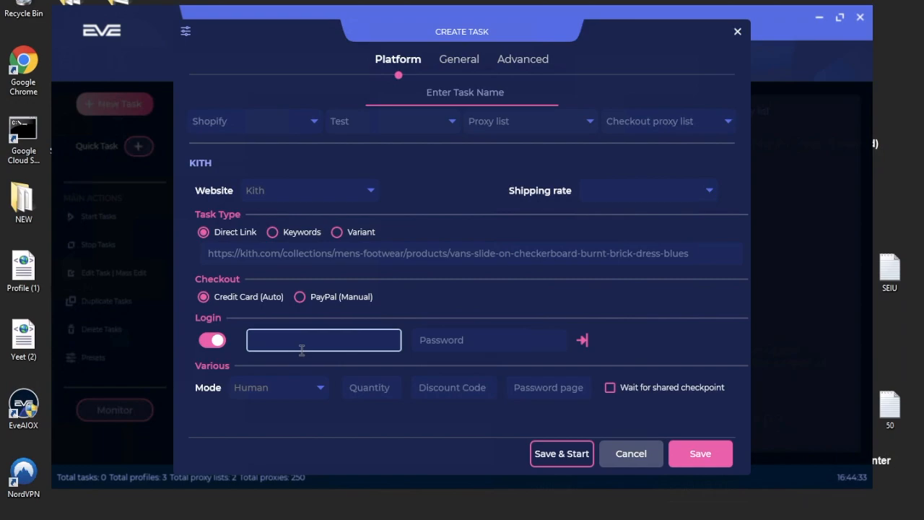
pyautogui.click(462, 334)
pyautogui.click(319, 337)
pyautogui.click(441, 342)
pyautogui.click(301, 421)
pyautogui.click(275, 394)
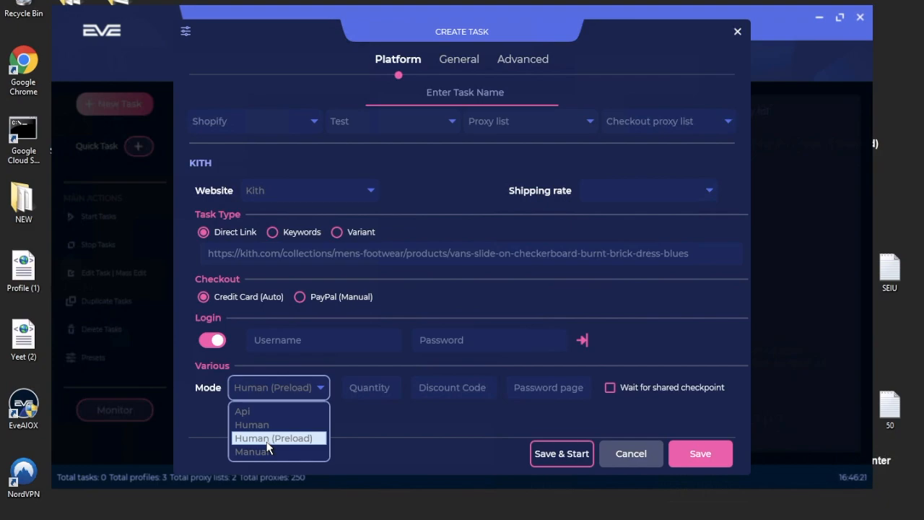
# Confirm Human (Preload) as the task's mode.
pyautogui.click(278, 437)
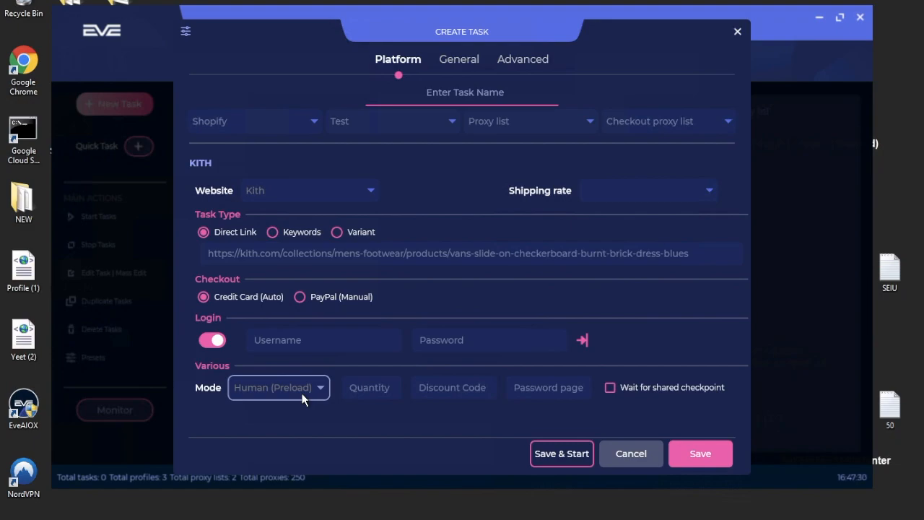
pyautogui.click(301, 388)
pyautogui.click(302, 388)
pyautogui.click(312, 386)
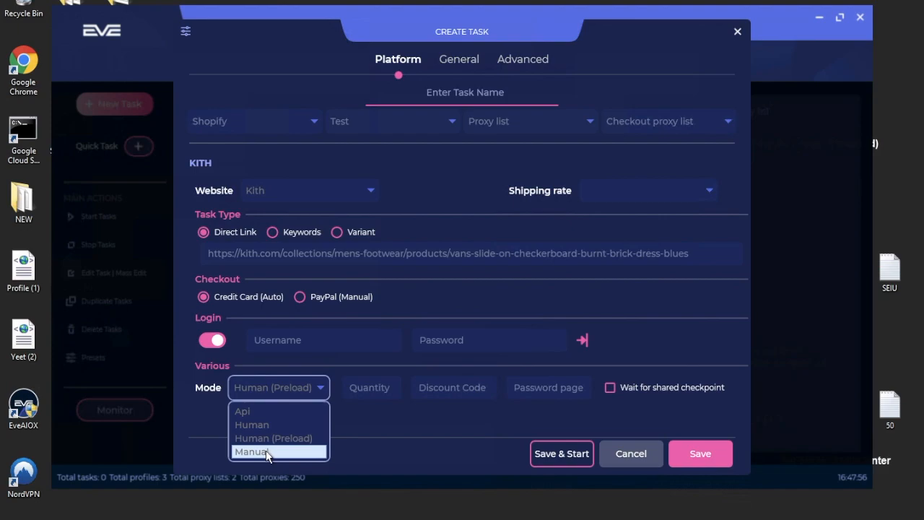
pyautogui.click(420, 425)
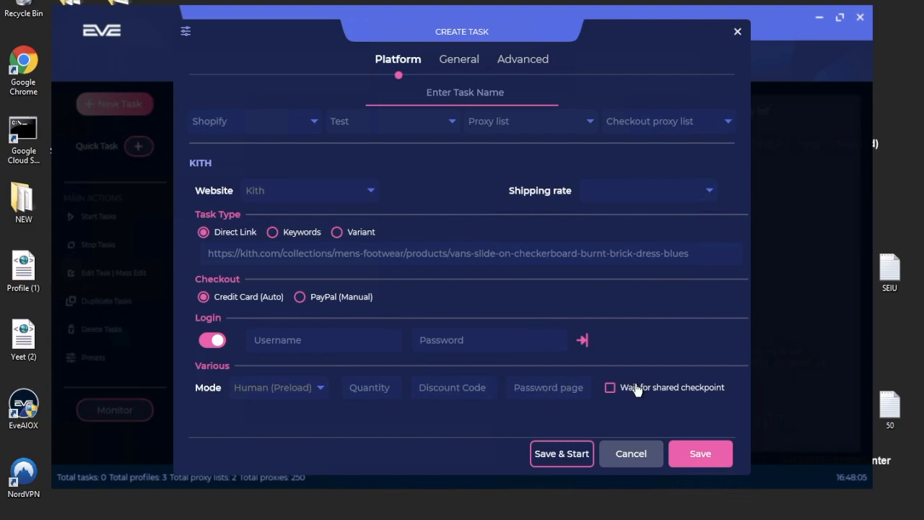
# Name the task 'Kith'.
pyautogui.click(450, 91)
pyautogui.write('Kith')
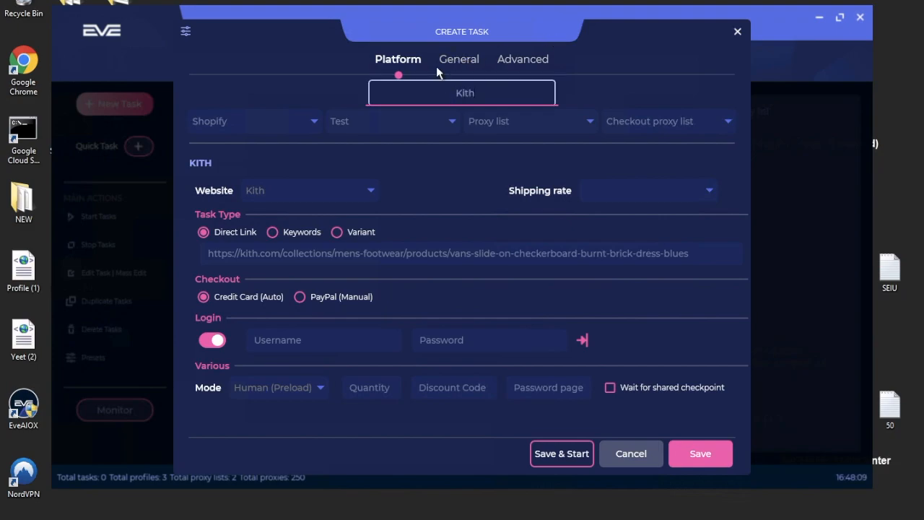
pyautogui.click(468, 62)
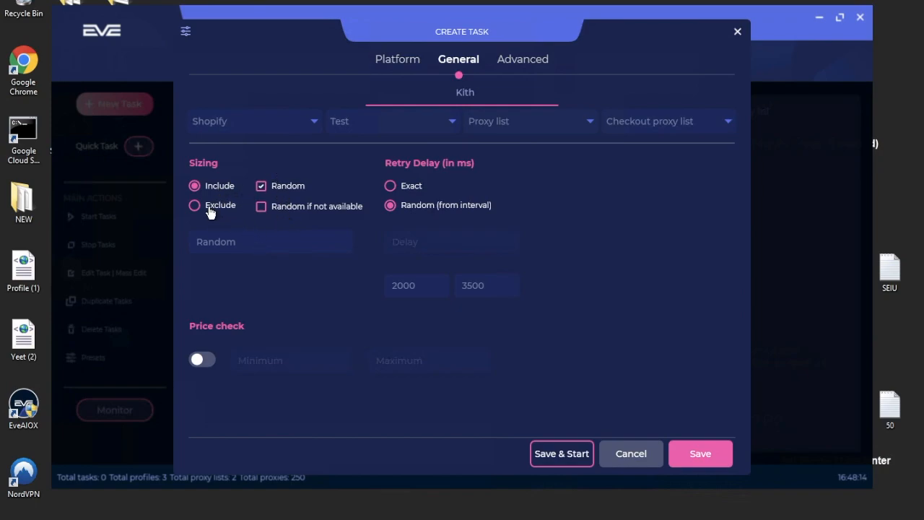
pyautogui.click(243, 242)
pyautogui.doubleClick(244, 243)
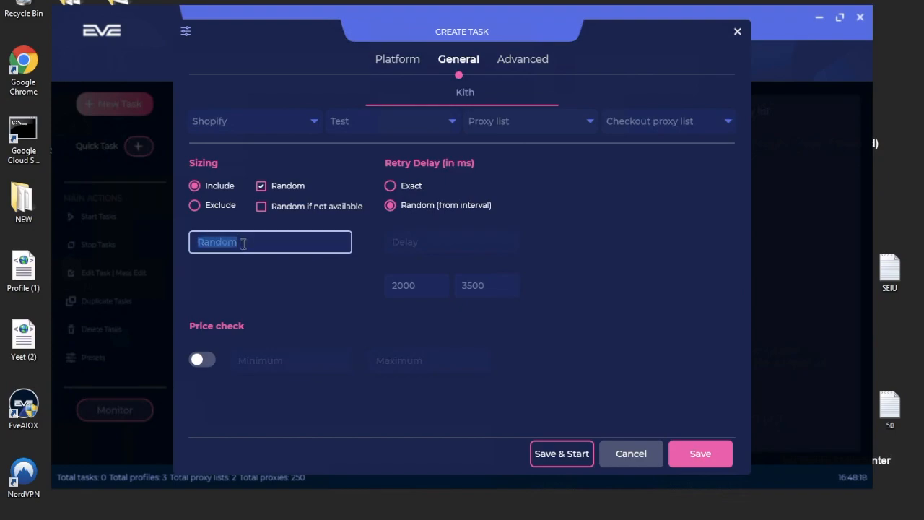
pyautogui.write('5')
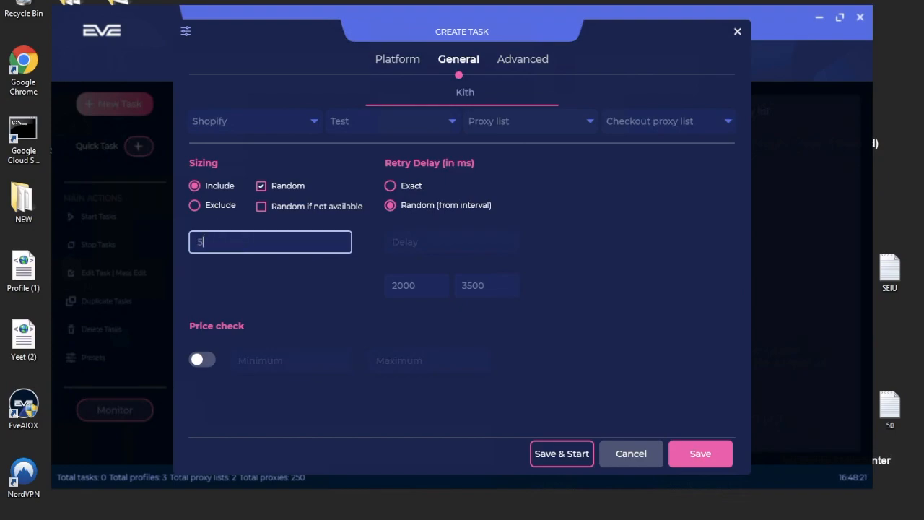
pyautogui.write('#5.5#6#7.5#8')
pyautogui.hotkey('ctrl', 'a')
pyautogui.write('Small#lArge')
pyautogui.click(293, 208)
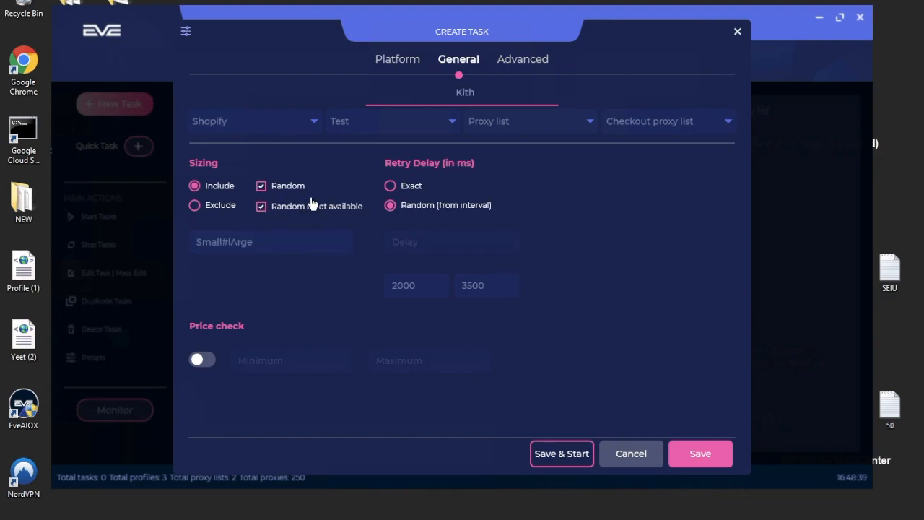
pyautogui.click(298, 207)
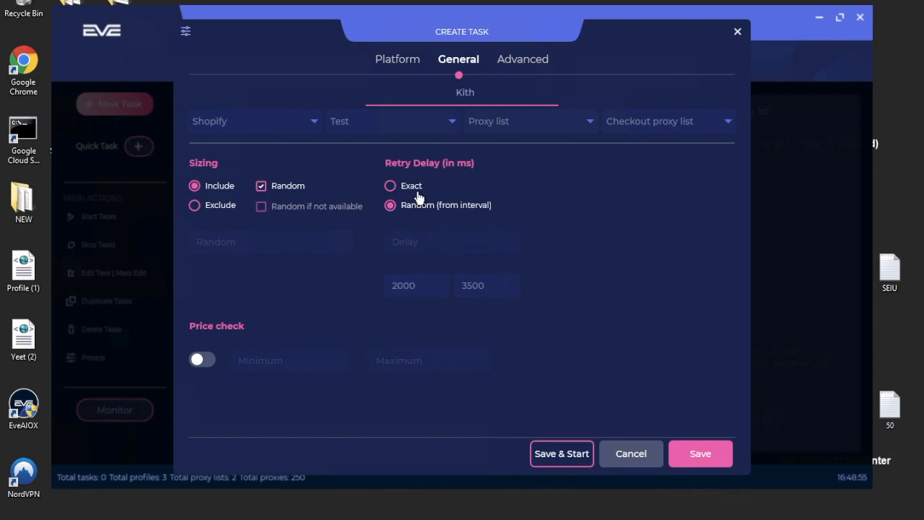
# Set the retry delay to Exact at 1000 ms.
pyautogui.click(413, 189)
pyautogui.click(436, 239)
pyautogui.write('1000')
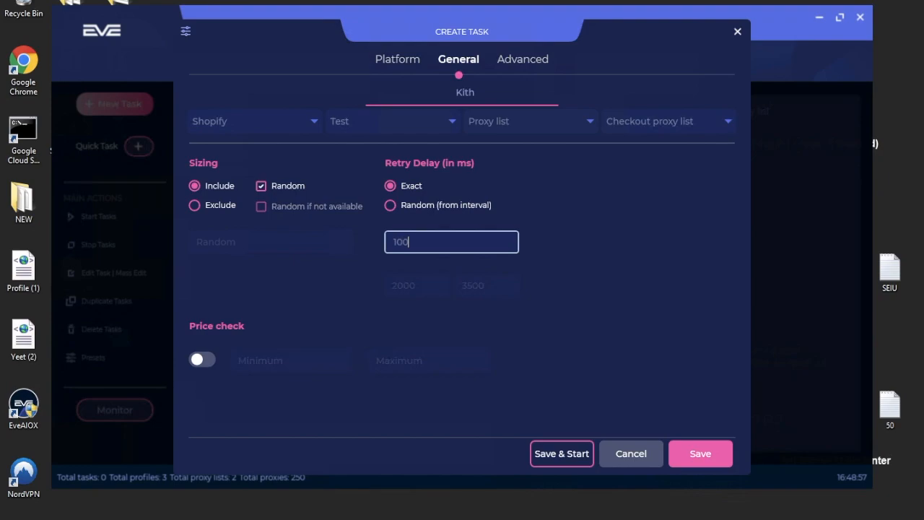
# Turn on price check with minimum 56 and maximum 70.
pyautogui.click(199, 360)
pyautogui.click(289, 360)
pyautogui.write('56')
pyautogui.click(421, 370)
pyautogui.write('70')
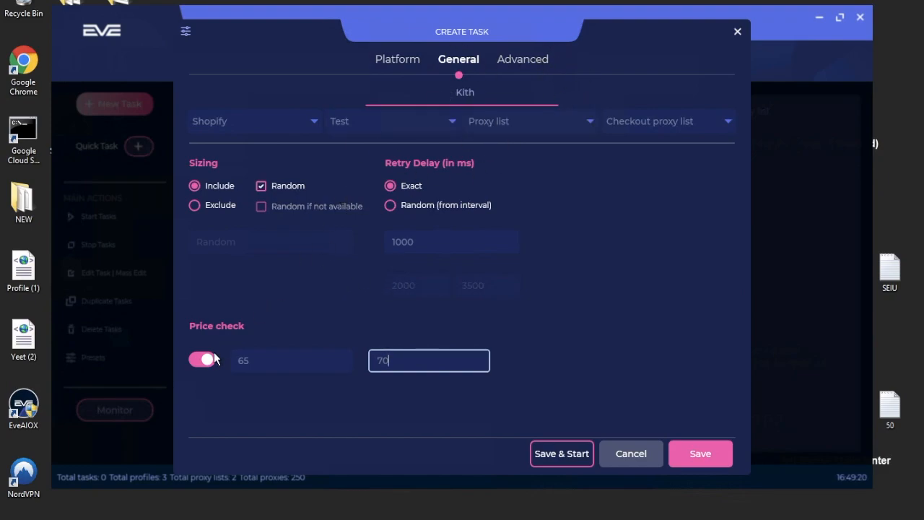
# Enable advanced captcha settings with 2Captcha 10 and payment re-submission 999.
pyautogui.click(530, 61)
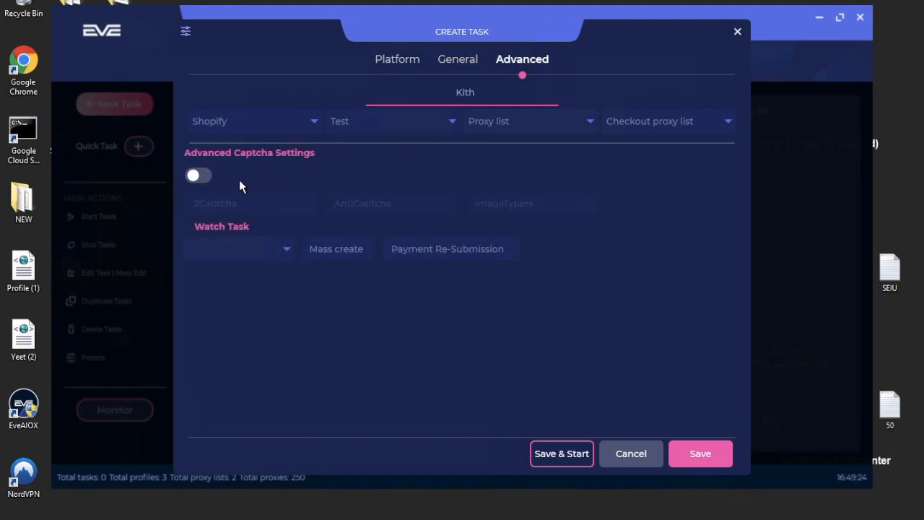
pyautogui.click(202, 177)
pyautogui.click(261, 206)
pyautogui.write('10')
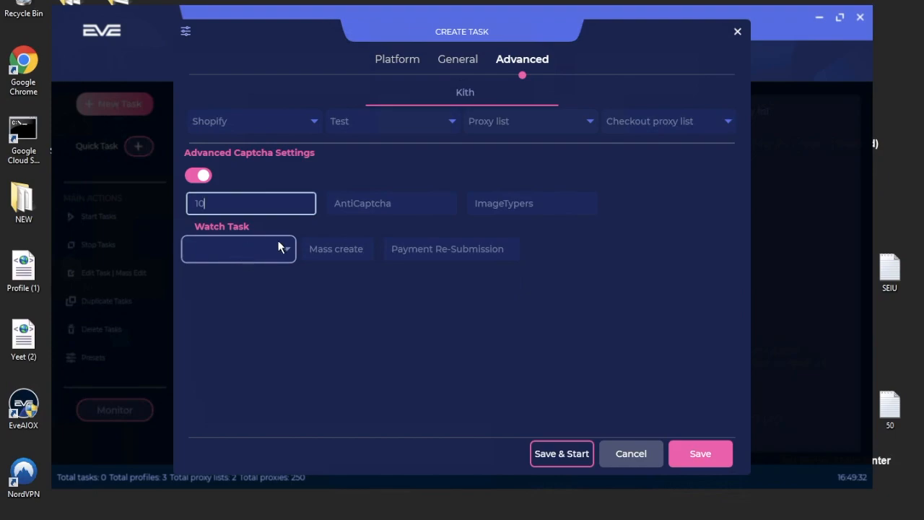
pyautogui.click(426, 249)
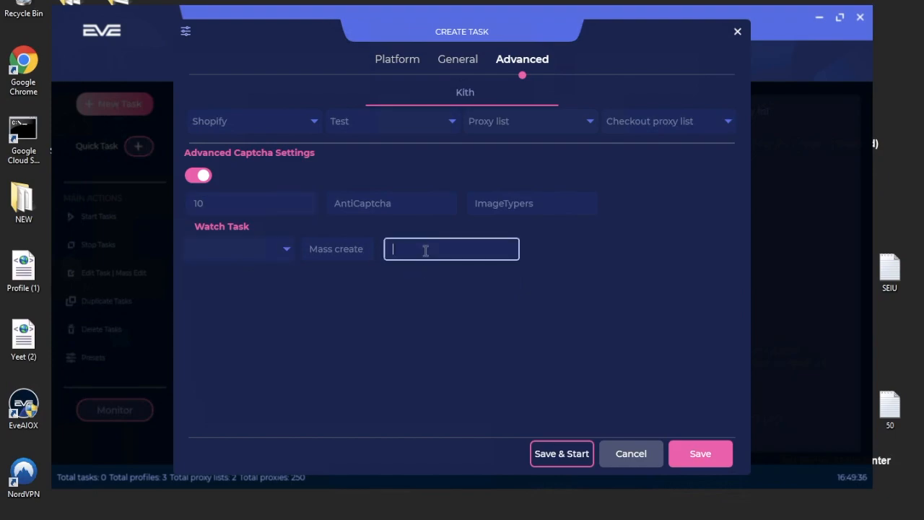
pyautogui.write('999')
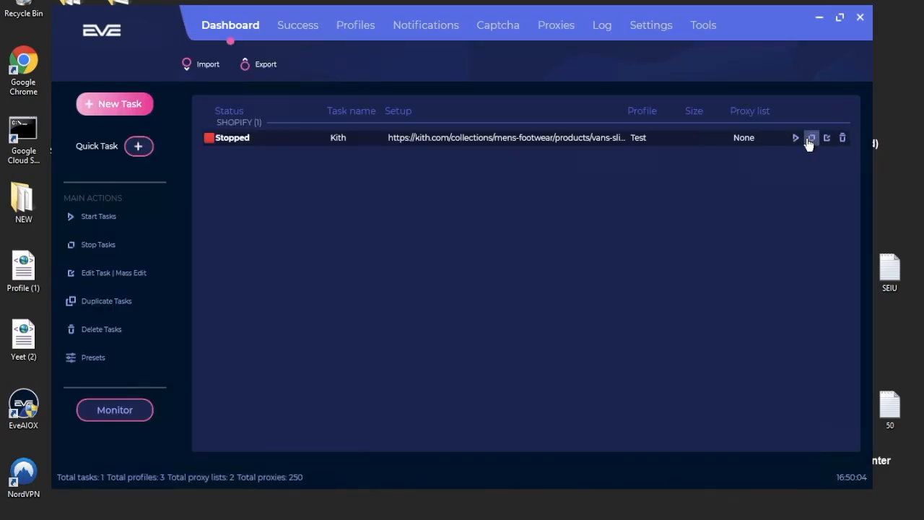
# Duplicate the Kith task, set the copy's Watch Task to Kith, save and start it.
pyautogui.click(95, 303)
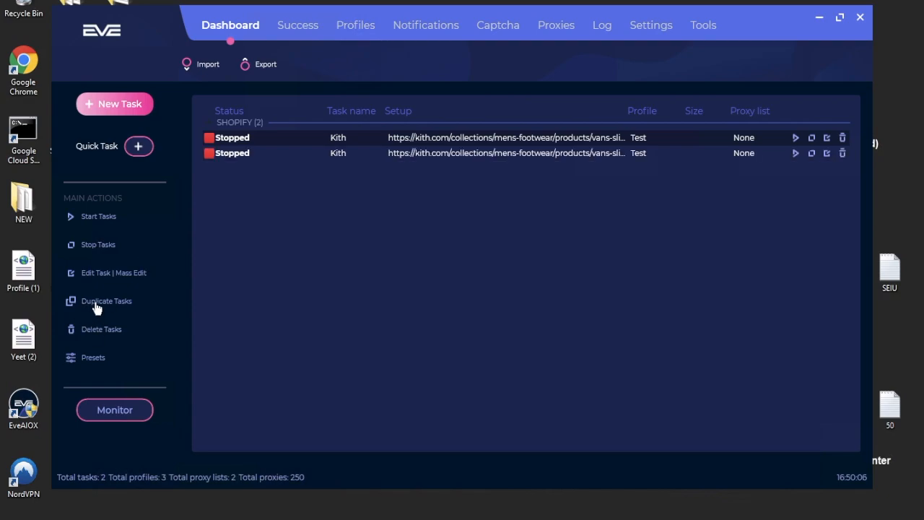
pyautogui.click(827, 153)
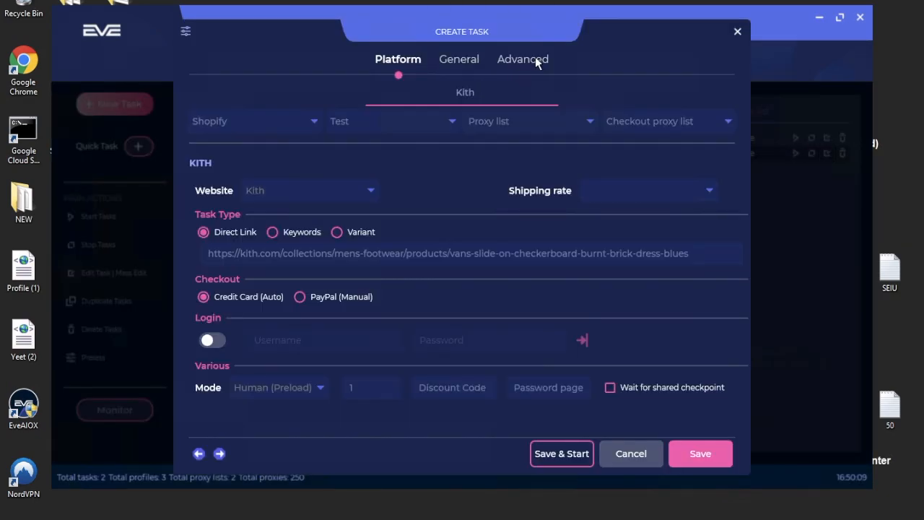
pyautogui.click(535, 58)
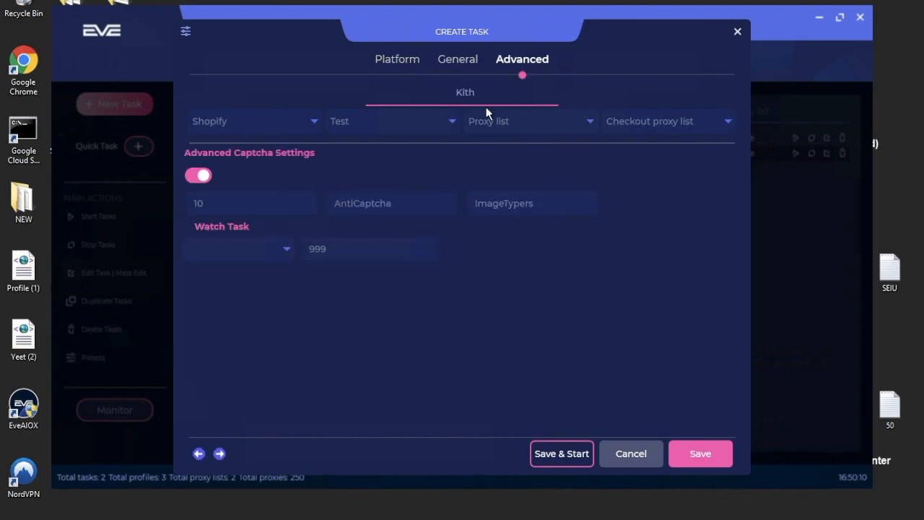
pyautogui.click(228, 250)
pyautogui.click(229, 285)
pyautogui.click(713, 456)
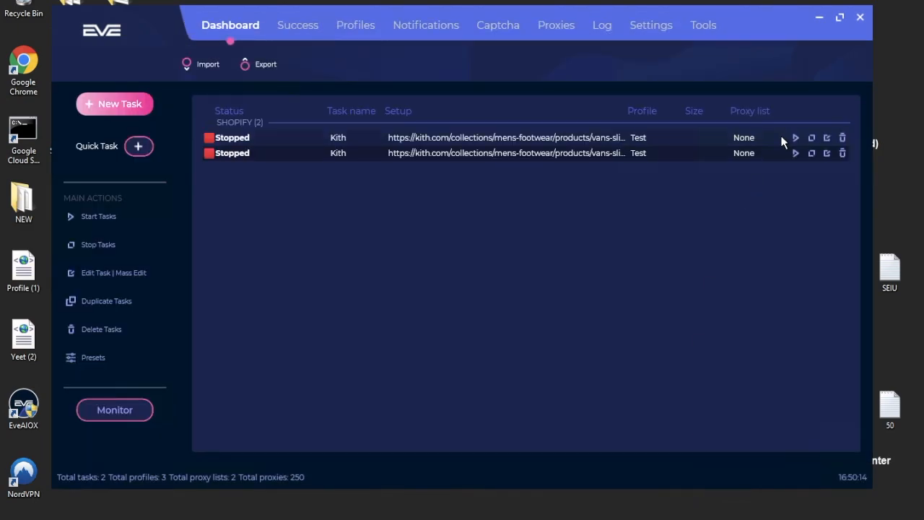
pyautogui.click(795, 153)
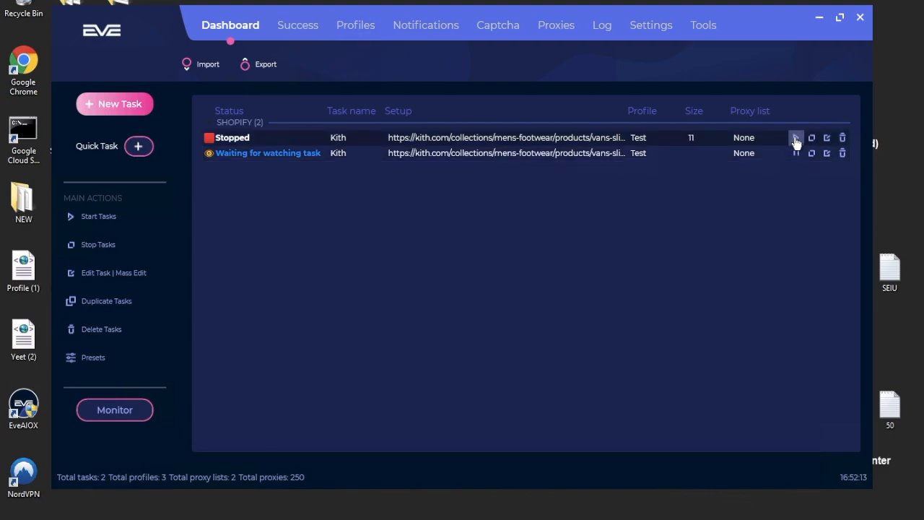
# Start and stop the first Kith task, checking the Discord notification settings.
pyautogui.click(795, 138)
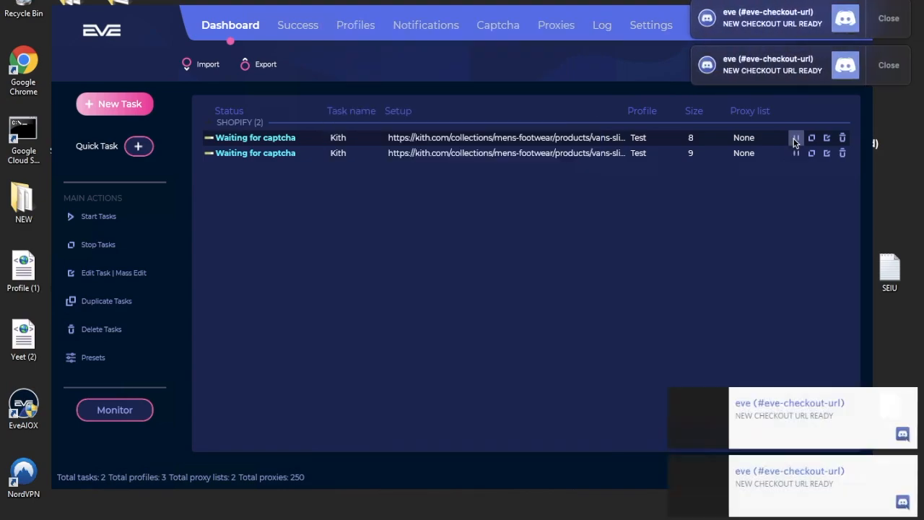
pyautogui.click(795, 138)
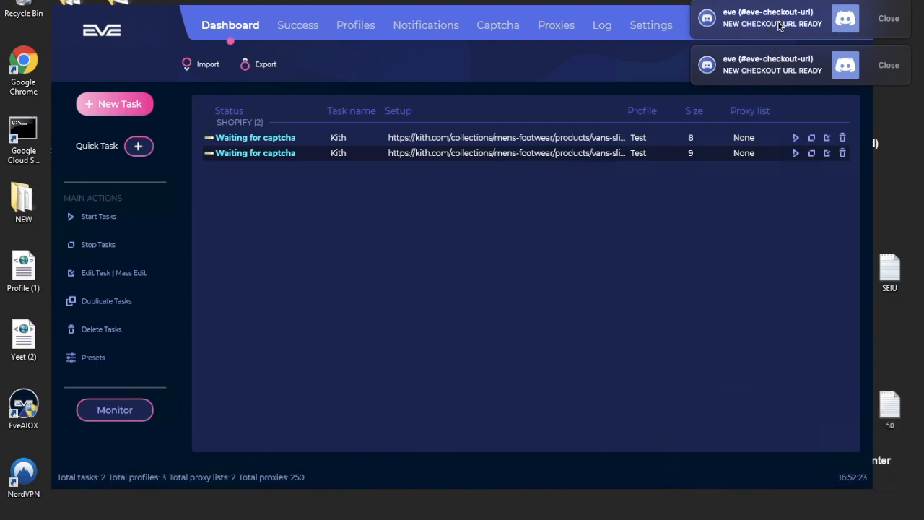
pyautogui.click(432, 33)
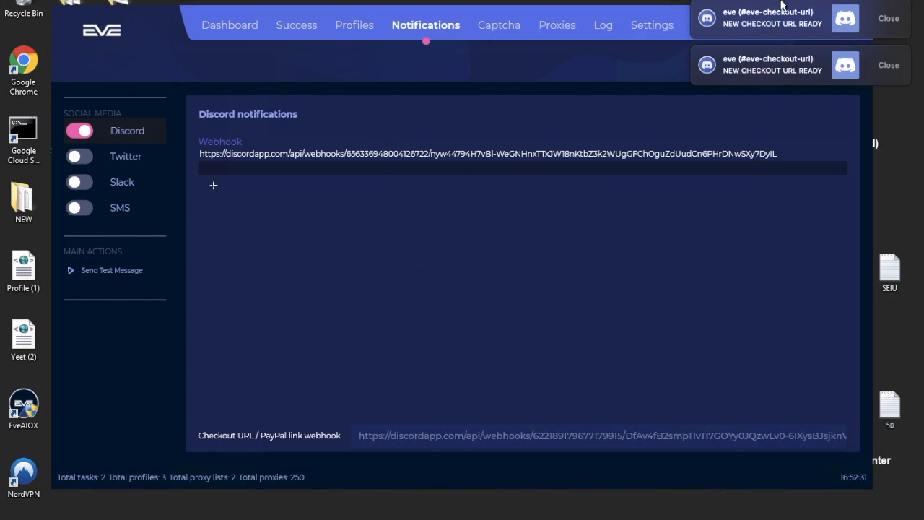
pyautogui.click(232, 26)
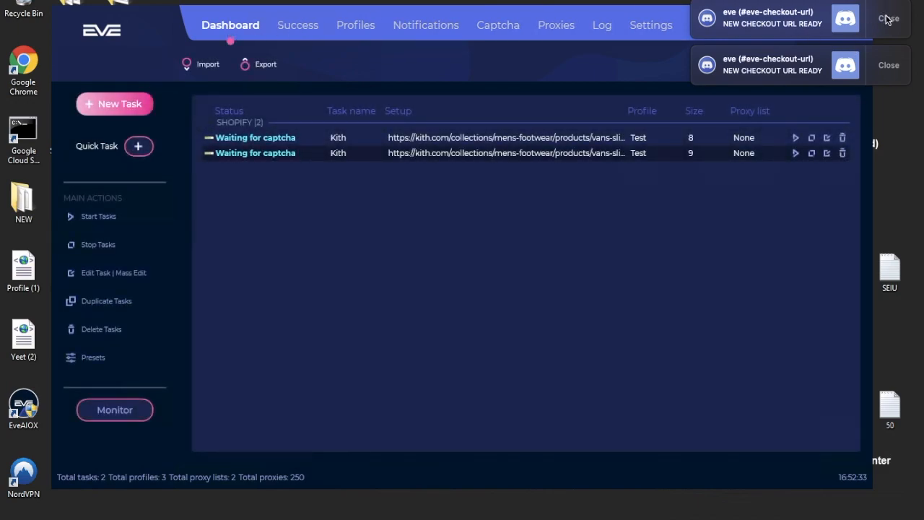
# Dismiss both checkout URL alerts and solve both Kith tasks' captchas.
pyautogui.click(895, 26)
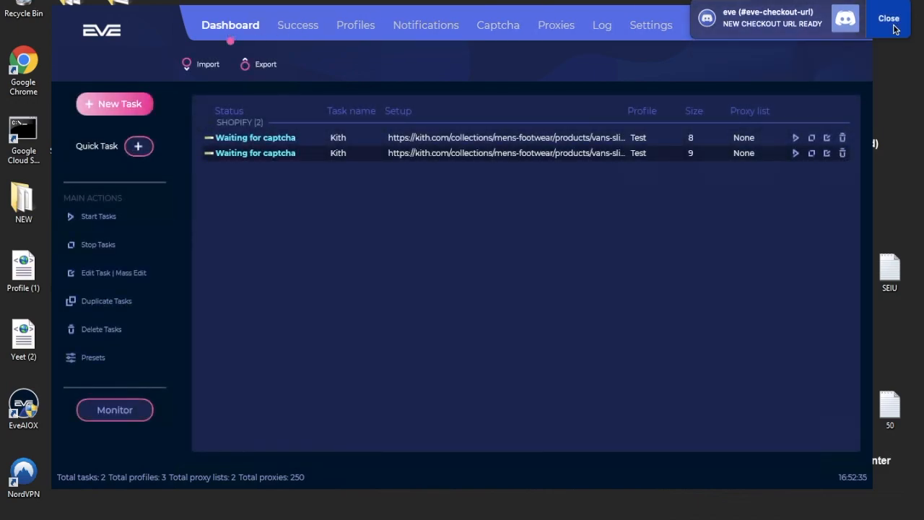
pyautogui.click(893, 18)
pyautogui.click(811, 137)
pyautogui.click(811, 153)
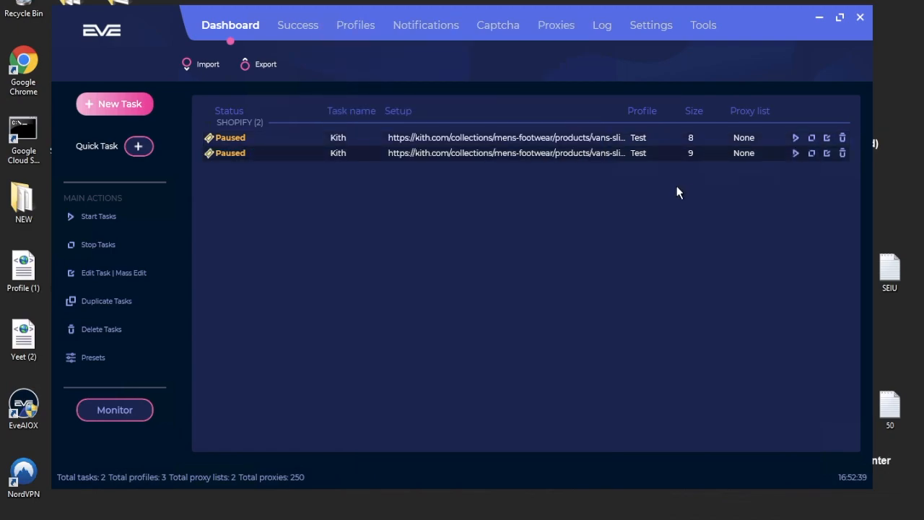
# Set the first Kith task to Manual mode and run it, then tick Wait for shared checkpoint.
pyautogui.click(827, 137)
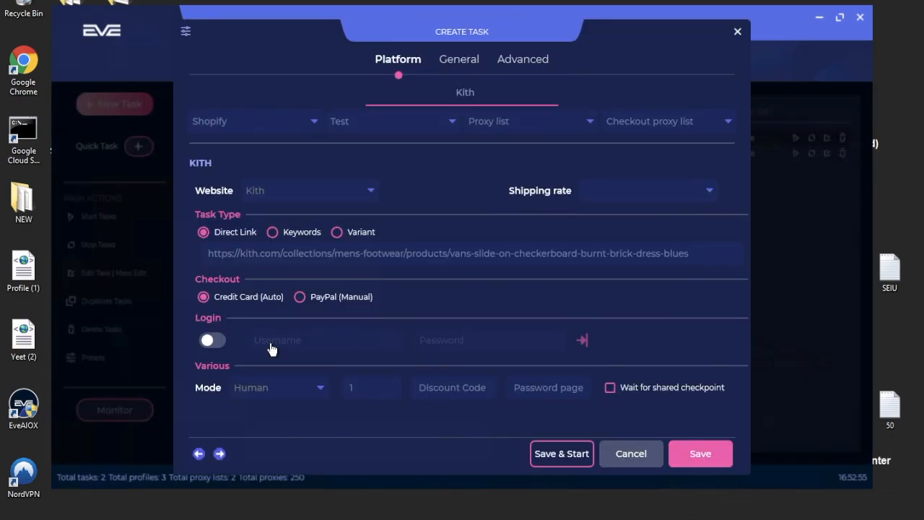
pyautogui.click(260, 390)
pyautogui.click(293, 455)
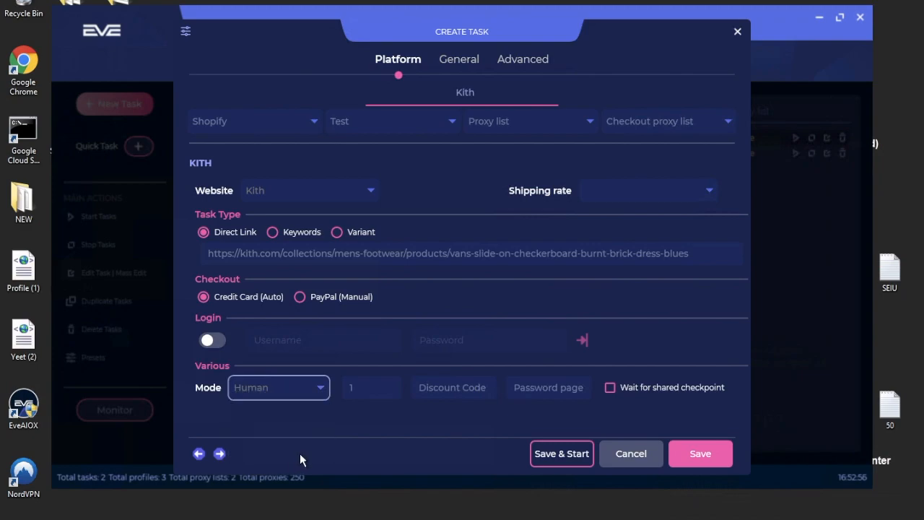
pyautogui.click(708, 450)
pyautogui.click(795, 138)
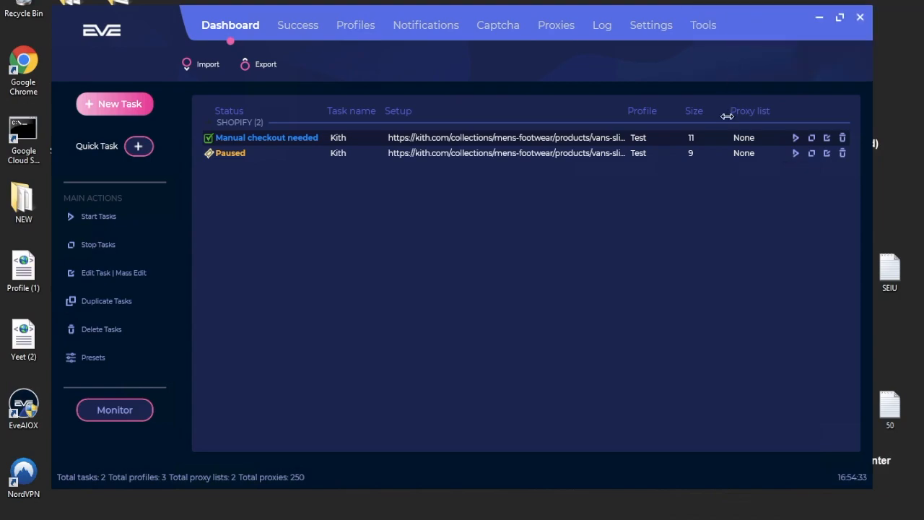
pyautogui.click(828, 138)
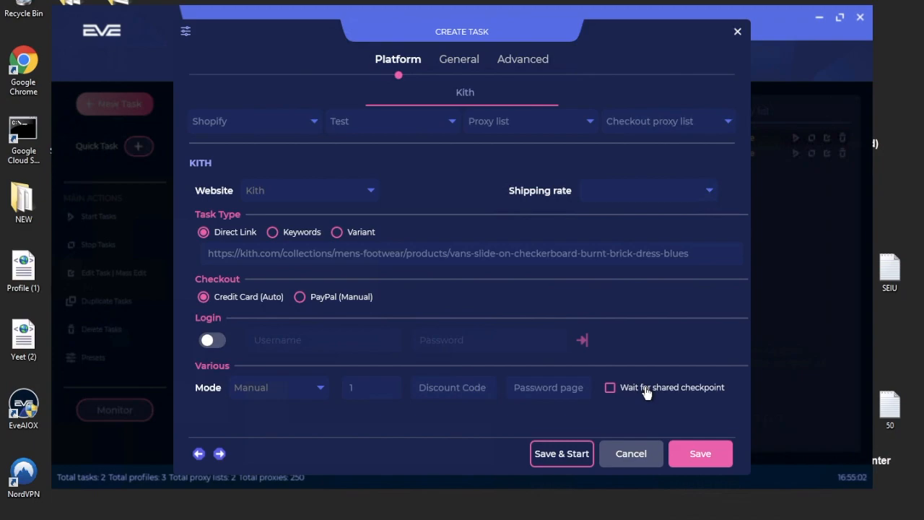
pyautogui.click(647, 393)
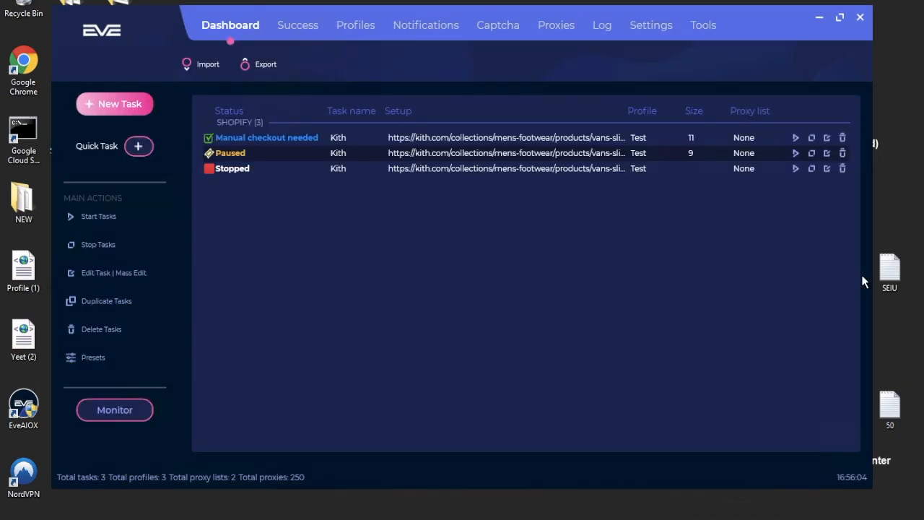
# Tick 'Wait for shared checkpoint' on the first and second Kith tasks, saving each.
pyautogui.click(827, 137)
pyautogui.click(612, 439)
pyautogui.click(703, 467)
pyautogui.click(826, 153)
pyautogui.click(644, 390)
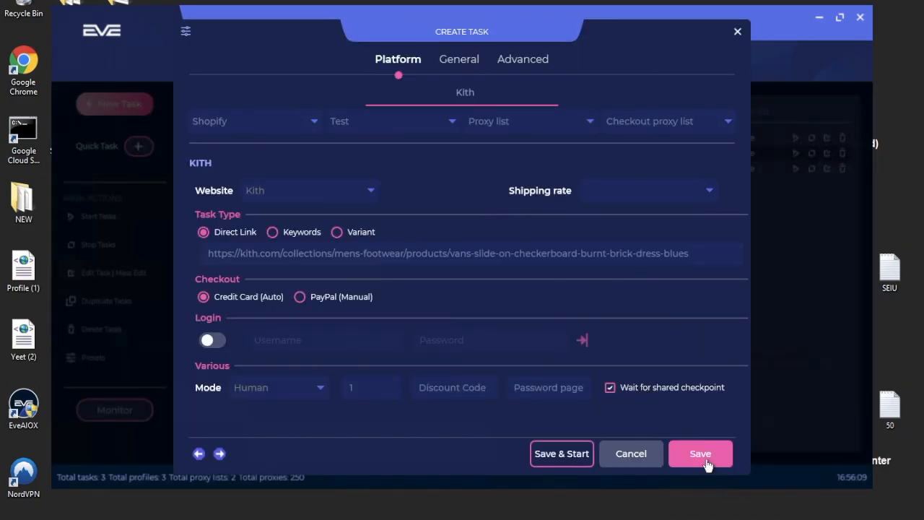
pyautogui.click(706, 458)
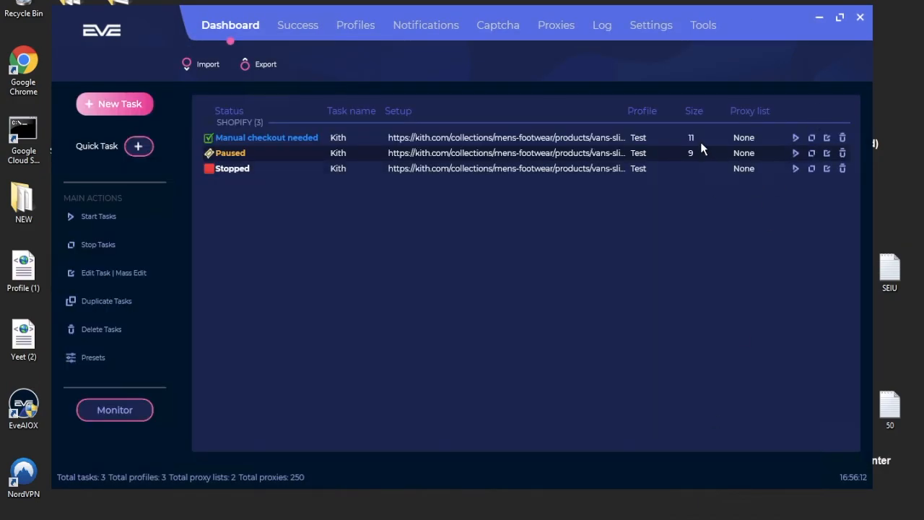
# Toggle Solver 1 off and on so its captcha window opens, then go back to the Dashboard.
pyautogui.click(507, 28)
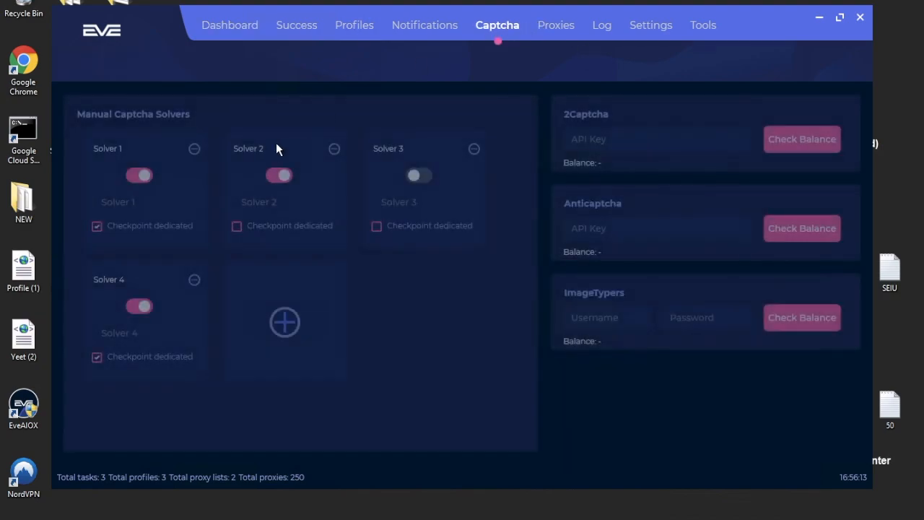
pyautogui.click(139, 175)
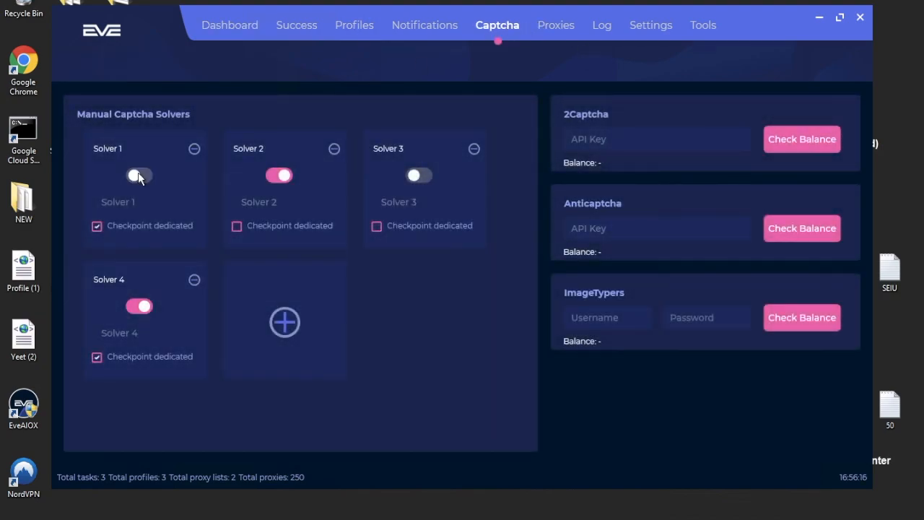
pyautogui.click(139, 175)
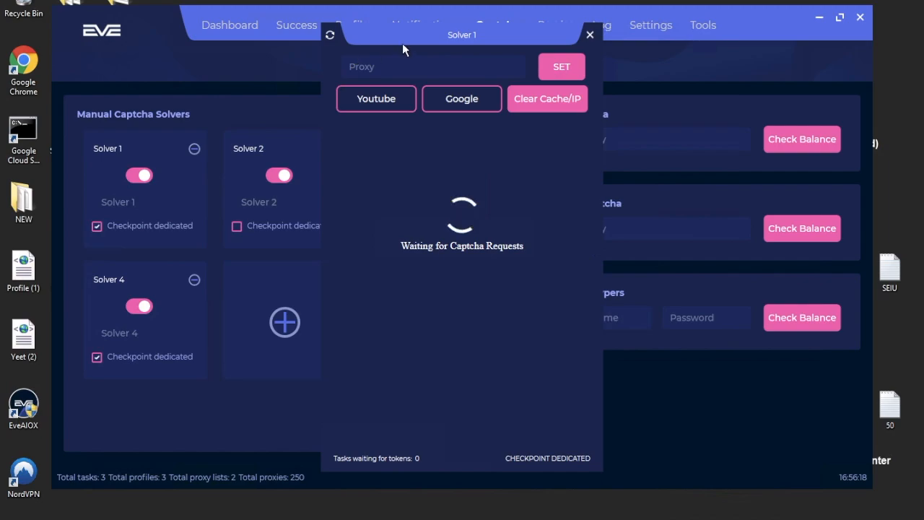
pyautogui.moveTo(406, 35); pyautogui.dragTo(416, 3)
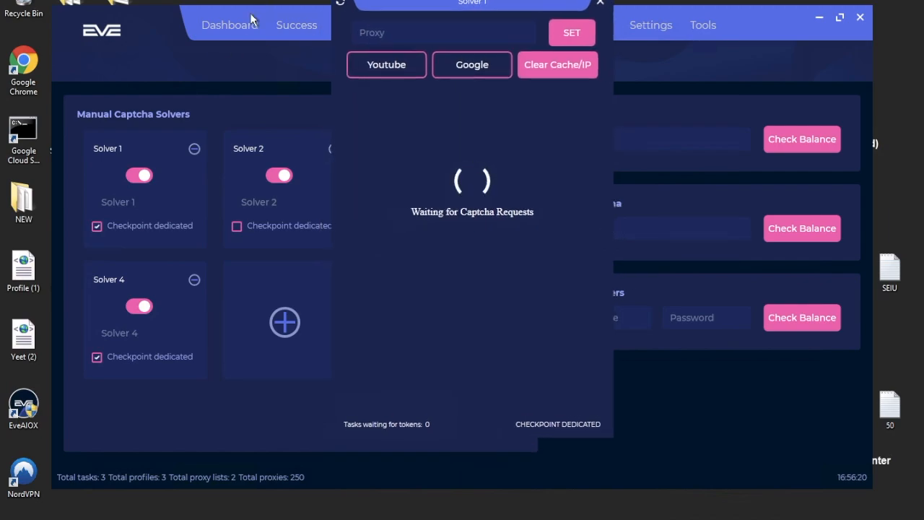
pyautogui.click(228, 53)
pyautogui.click(228, 30)
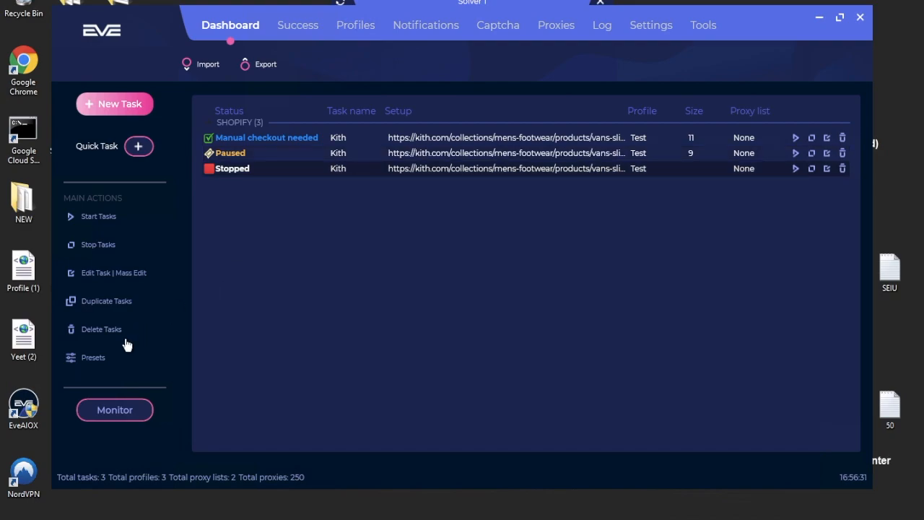
pyautogui.click(94, 356)
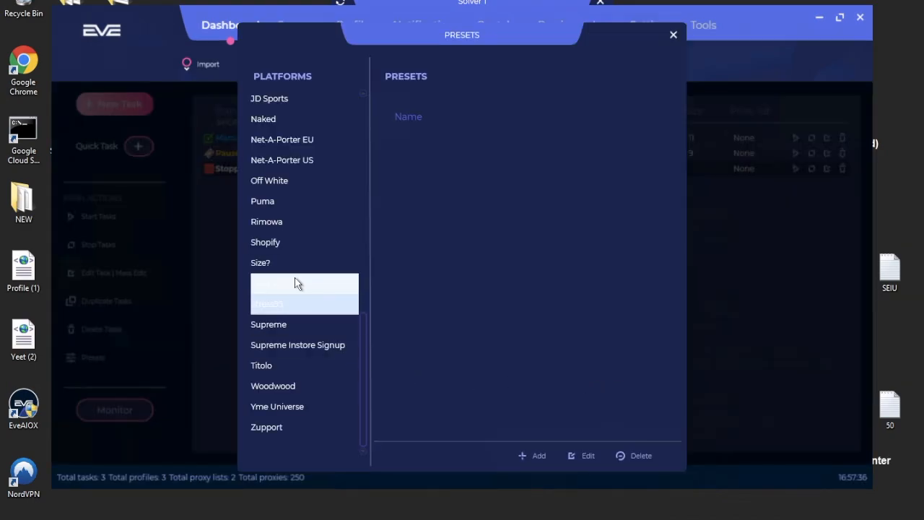
# Add a new Supreme preset named 'Supreme Low'.
pyautogui.click(299, 325)
pyautogui.click(540, 455)
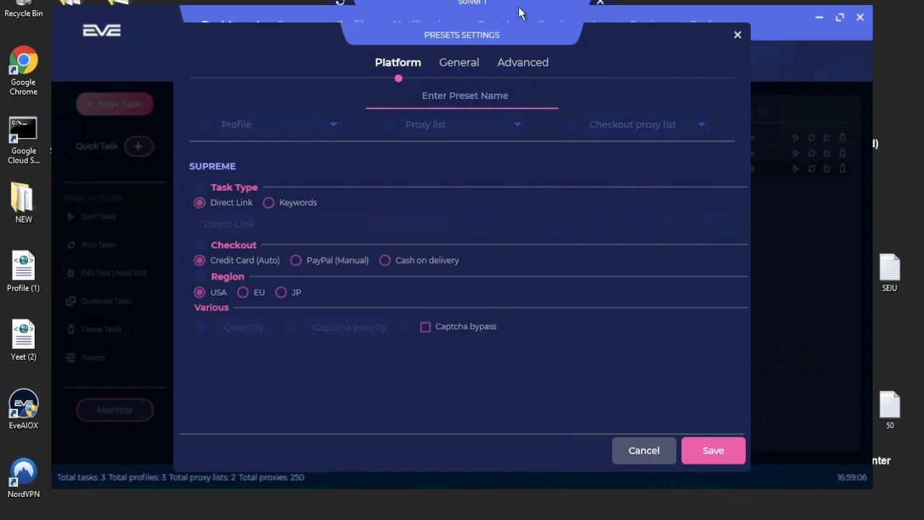
pyautogui.click(483, 96)
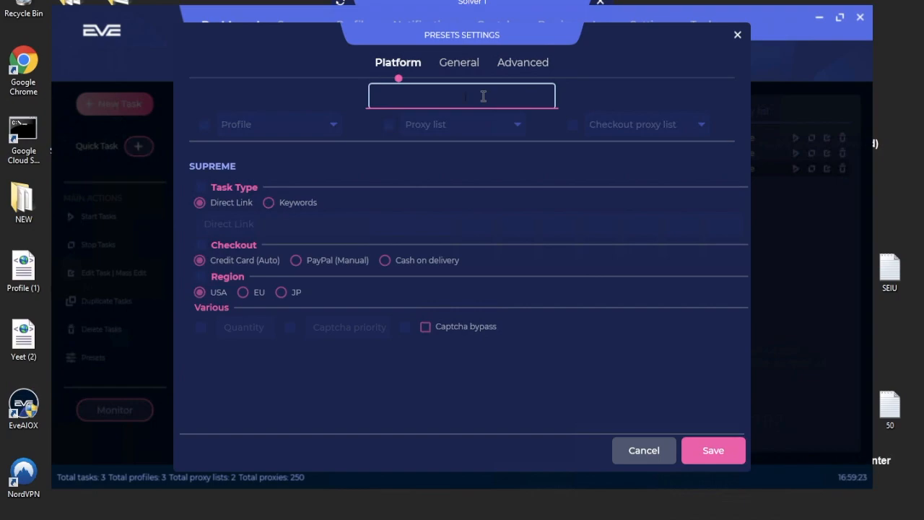
pyautogui.write('Supreme Low')
# Toggle the task type, checkout method and quantity options, leaving them unchanged.
pyautogui.click(227, 187)
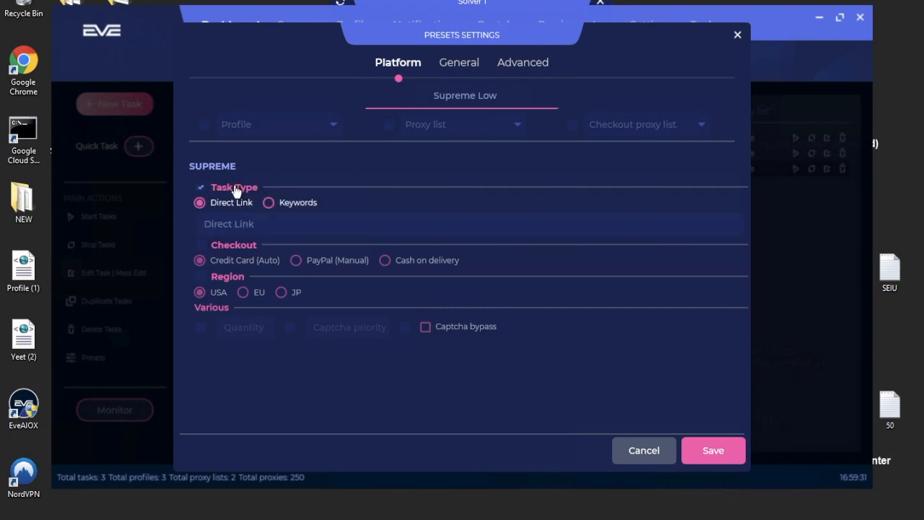
pyautogui.click(235, 190)
pyautogui.click(227, 246)
pyautogui.click(227, 249)
pyautogui.click(231, 251)
pyautogui.click(232, 252)
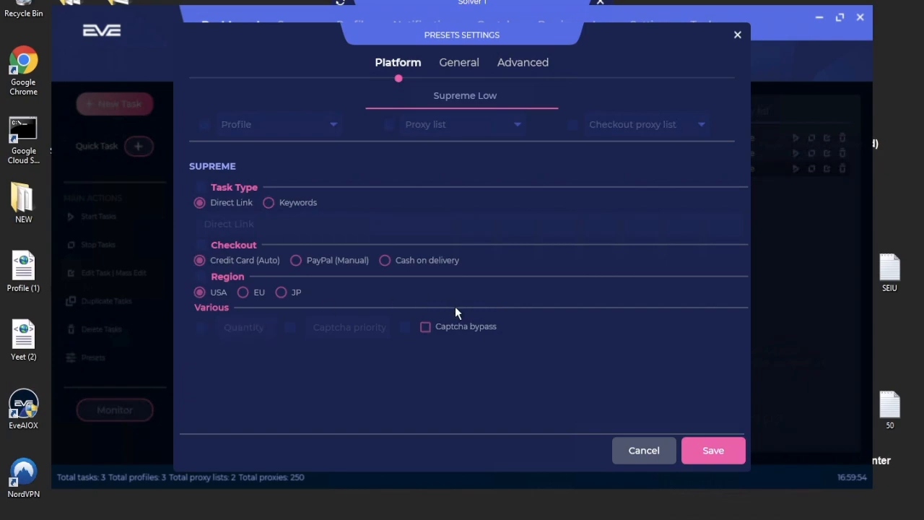
pyautogui.click(201, 328)
pyautogui.click(202, 329)
# Enable Checkout Delay in the General settings and save the Supreme Low preset.
pyautogui.click(460, 64)
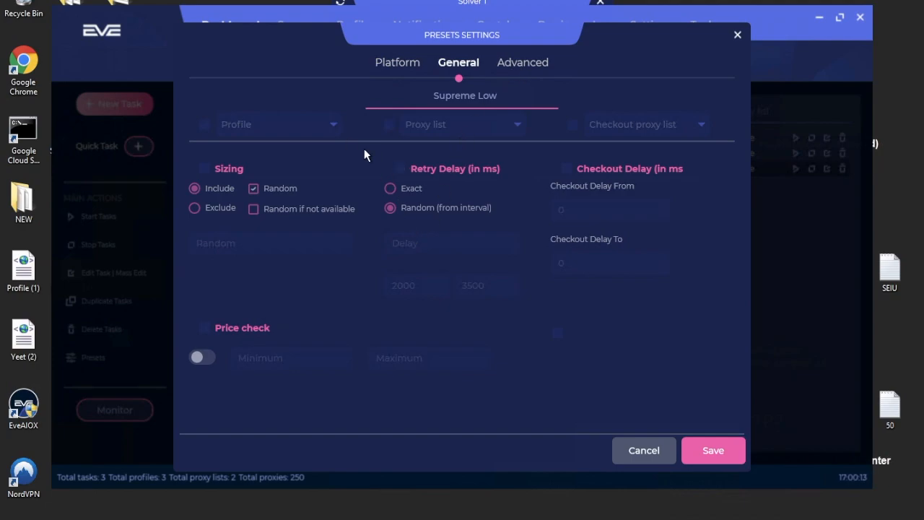
pyautogui.click(567, 168)
pyautogui.click(585, 210)
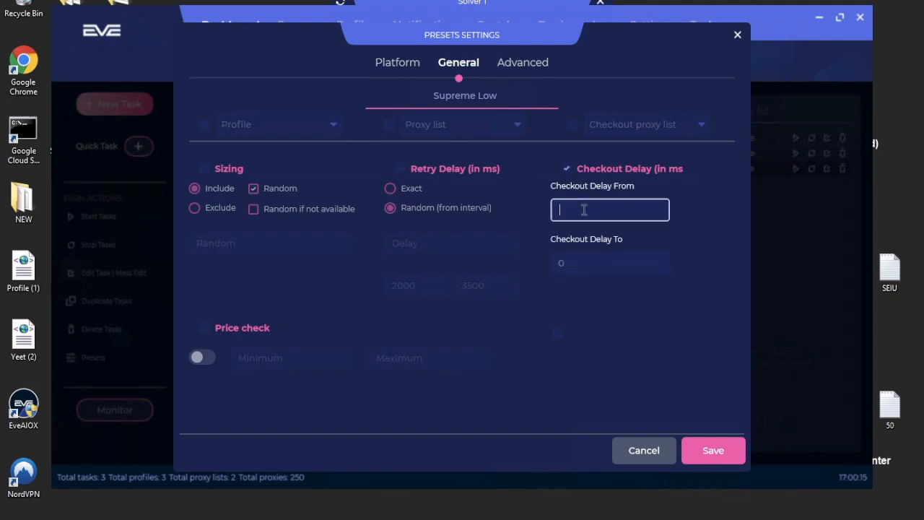
pyautogui.click(521, 62)
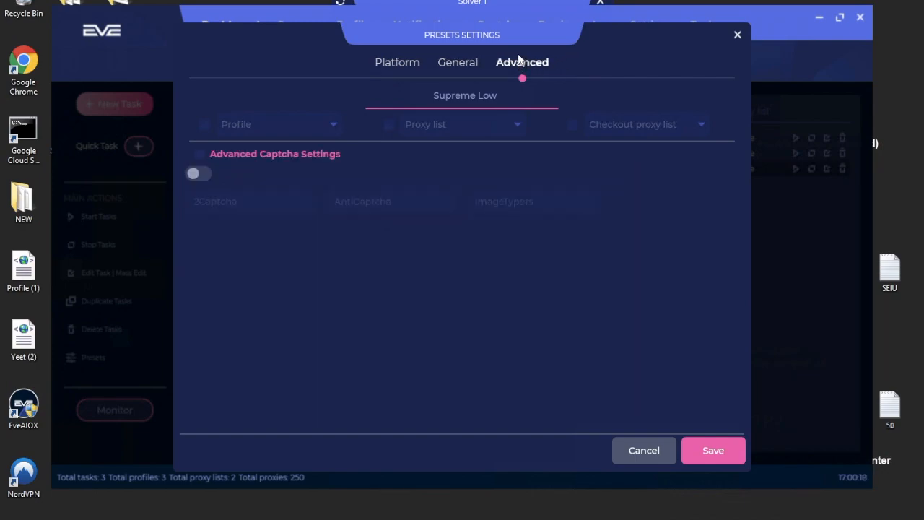
pyautogui.click(713, 453)
# Add another preset with Checkout Delay enabled from 1500 to 2000 ms.
pyautogui.click(534, 455)
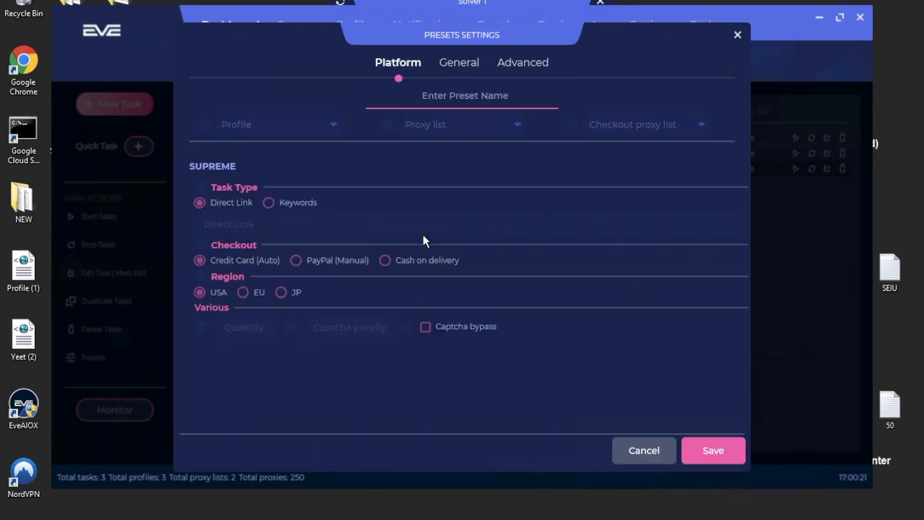
pyautogui.click(501, 71)
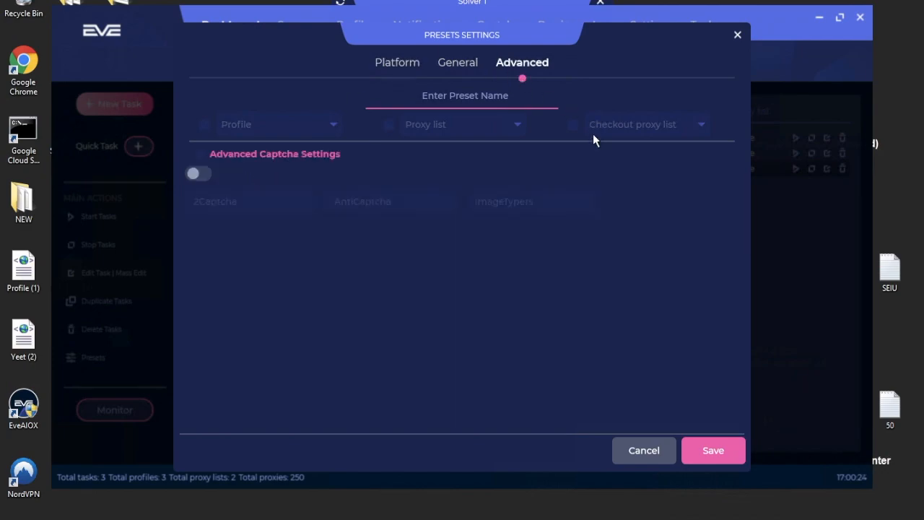
pyautogui.click(448, 63)
pyautogui.click(593, 171)
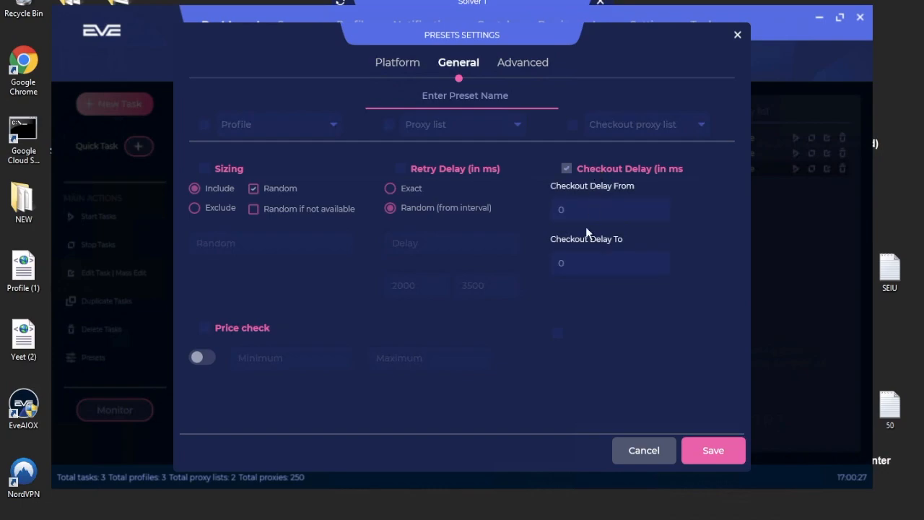
pyautogui.click(582, 212)
pyautogui.write('1500')
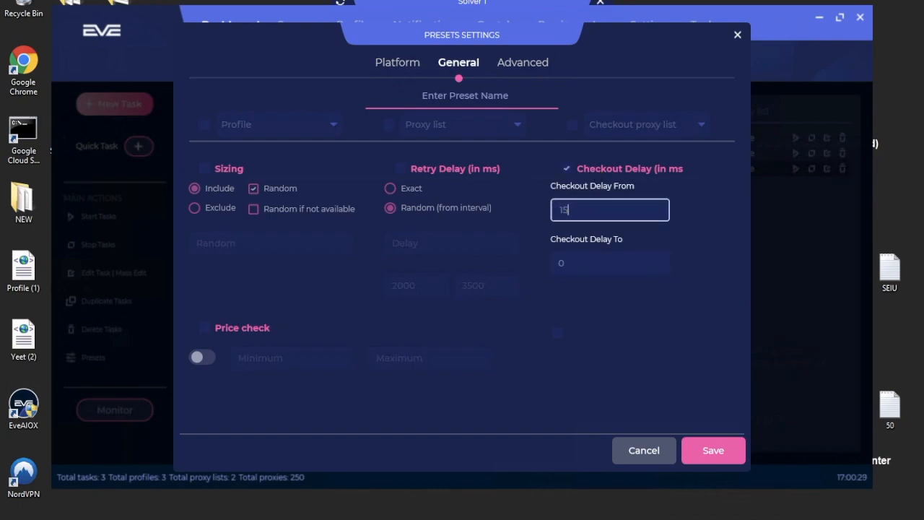
pyautogui.click(609, 263)
pyautogui.write('2000')
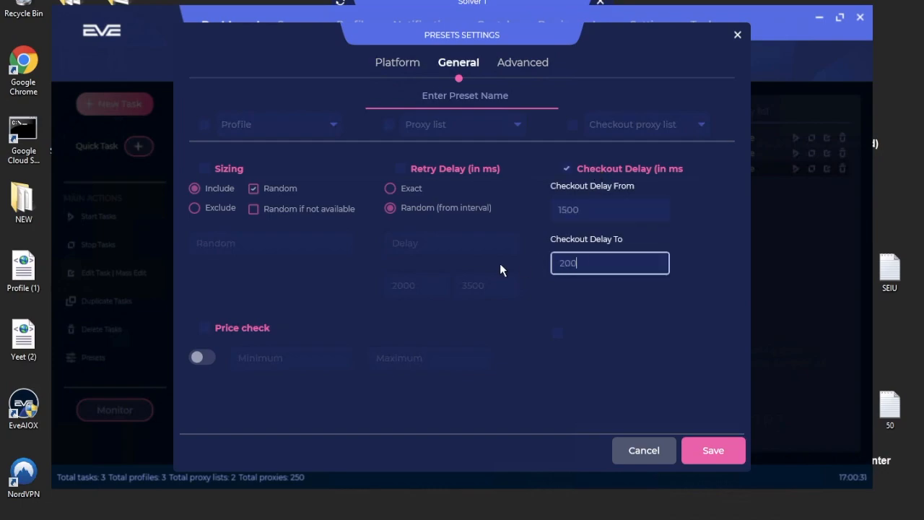
# Name the preset Supreme High, save it, and close the Presets list.
pyautogui.click(469, 93)
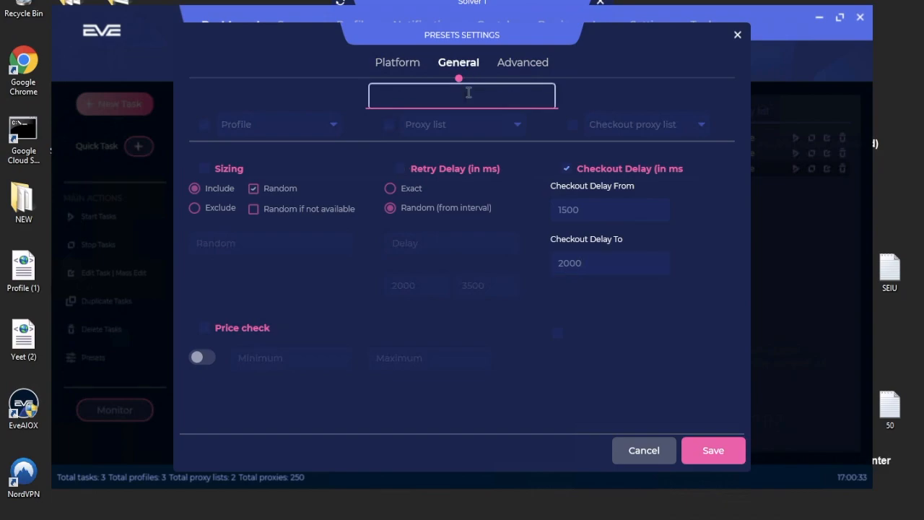
pyautogui.write('Supreme High')
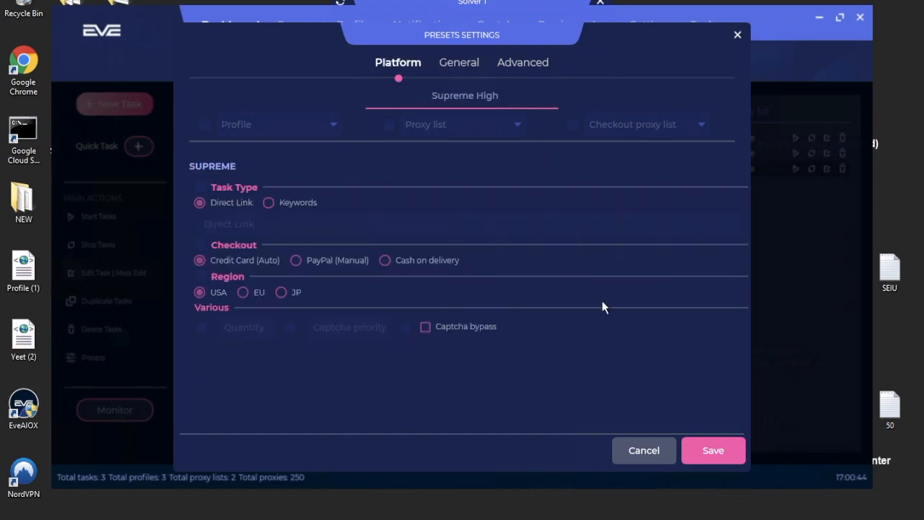
pyautogui.click(524, 61)
pyautogui.click(441, 64)
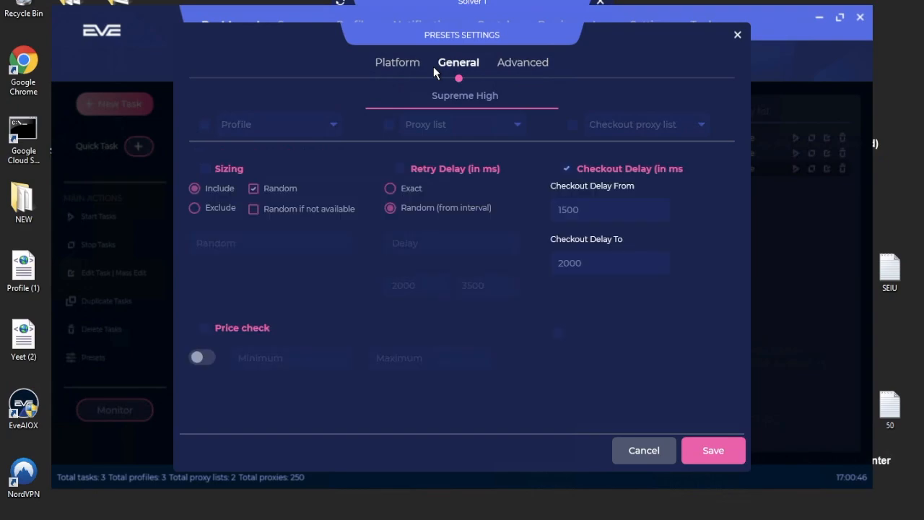
pyautogui.click(718, 452)
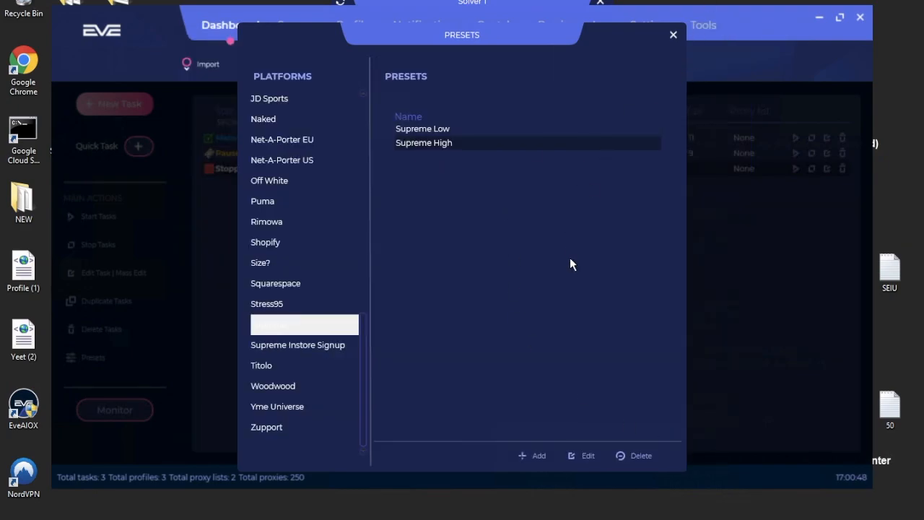
pyautogui.click(673, 36)
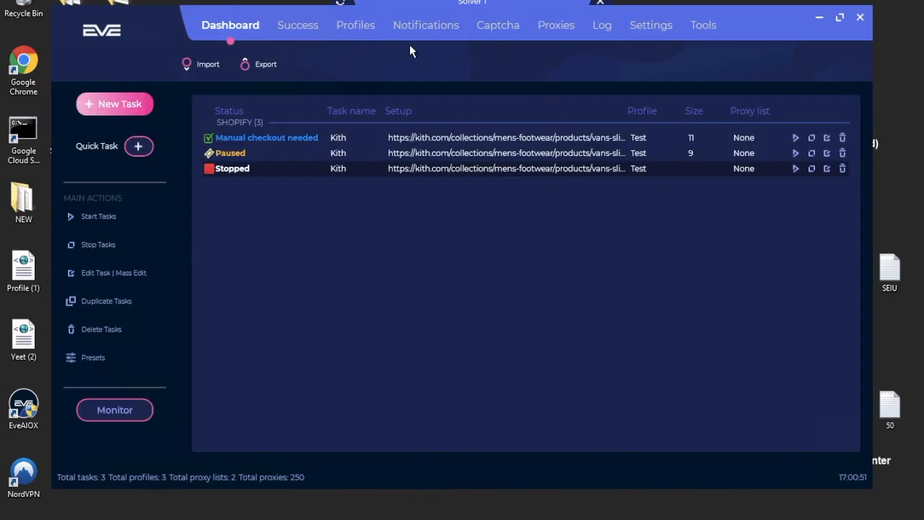
# Start a new Supreme task and paste the Kith product link as its Direct Link.
pyautogui.click(131, 103)
pyautogui.click(264, 123)
pyautogui.scroll(-3, 246, 217)
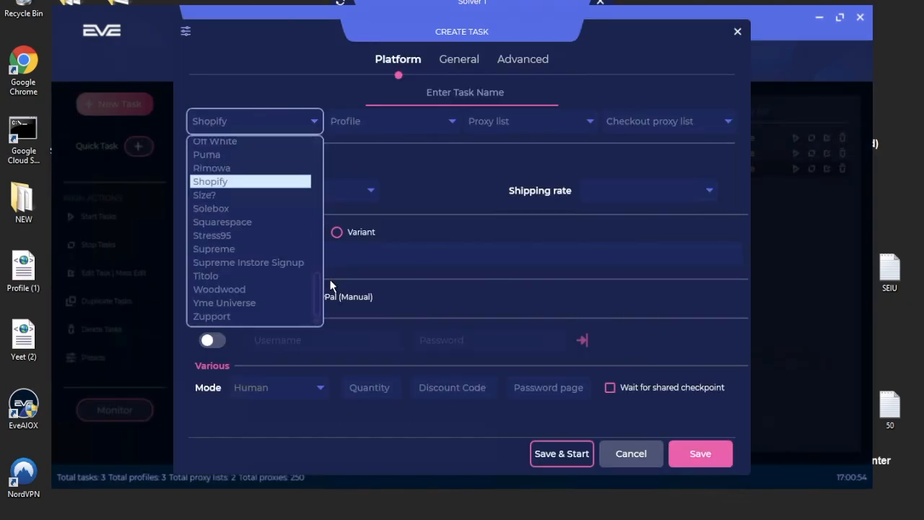
pyautogui.click(217, 249)
pyautogui.click(271, 227)
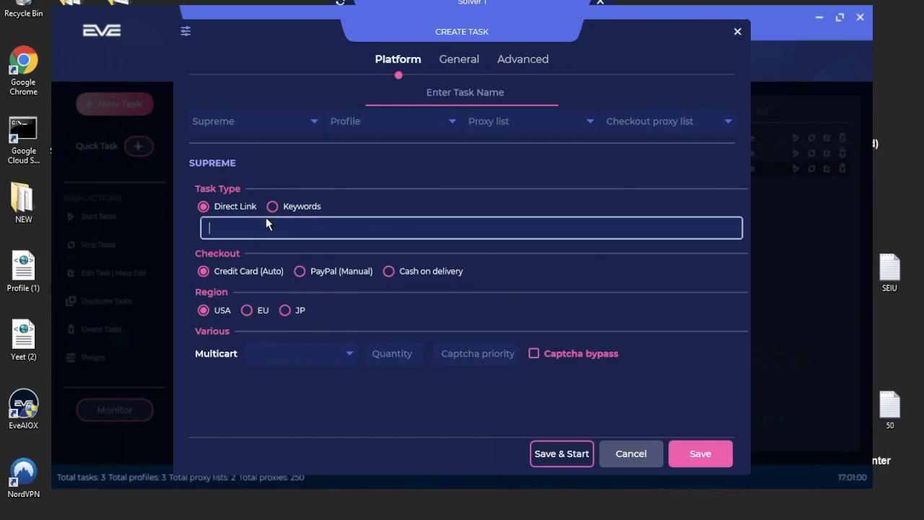
pyautogui.write('https://kith.com/collections/mens-footwear/products/vans-slide-on-checkerboard-burnt-brick-dress-blues')
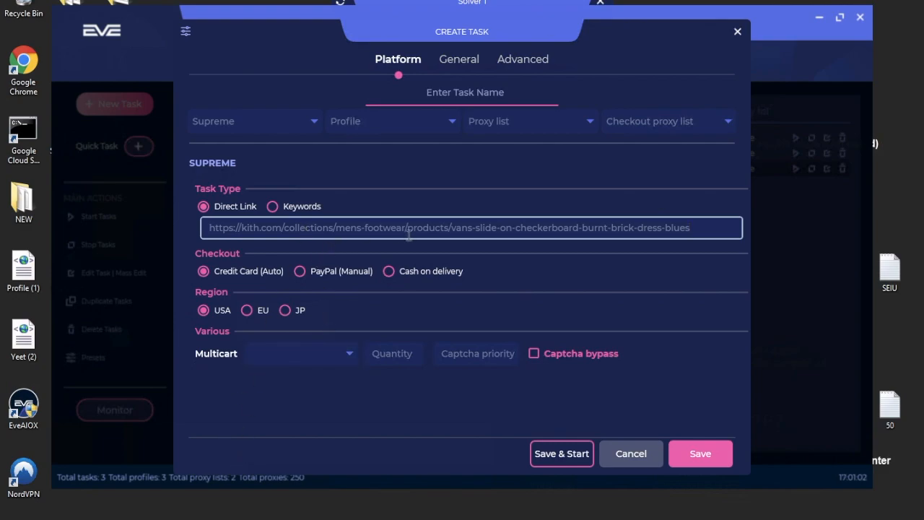
# Name the task 'Supreme', assign the Test profile, and save it.
pyautogui.click(466, 64)
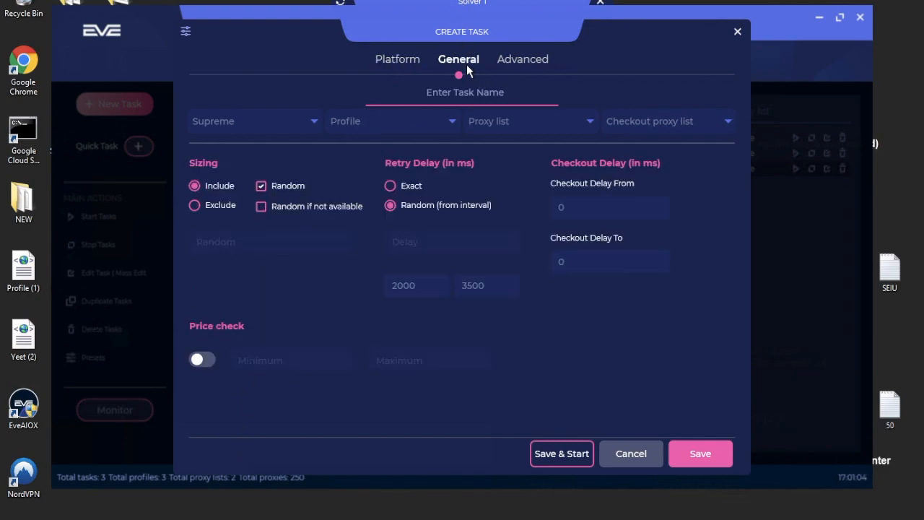
pyautogui.click(523, 60)
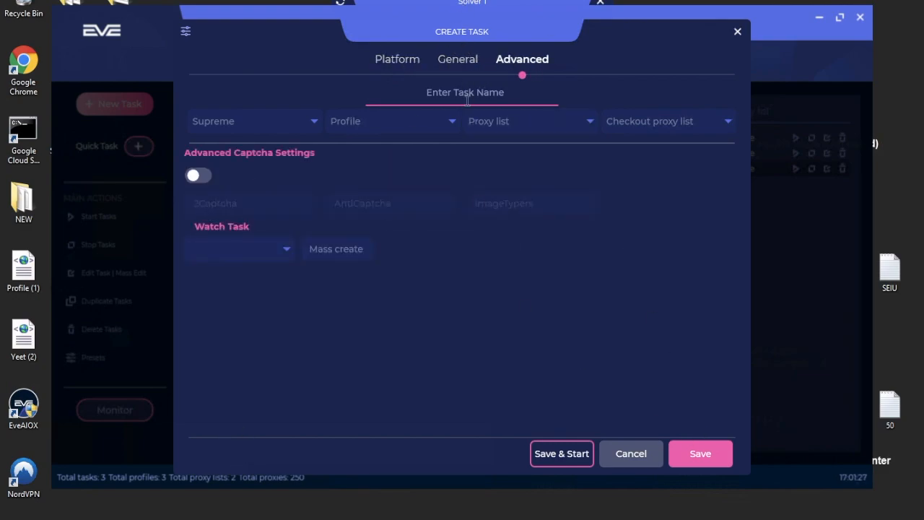
pyautogui.click(467, 101)
pyautogui.write('Supreme')
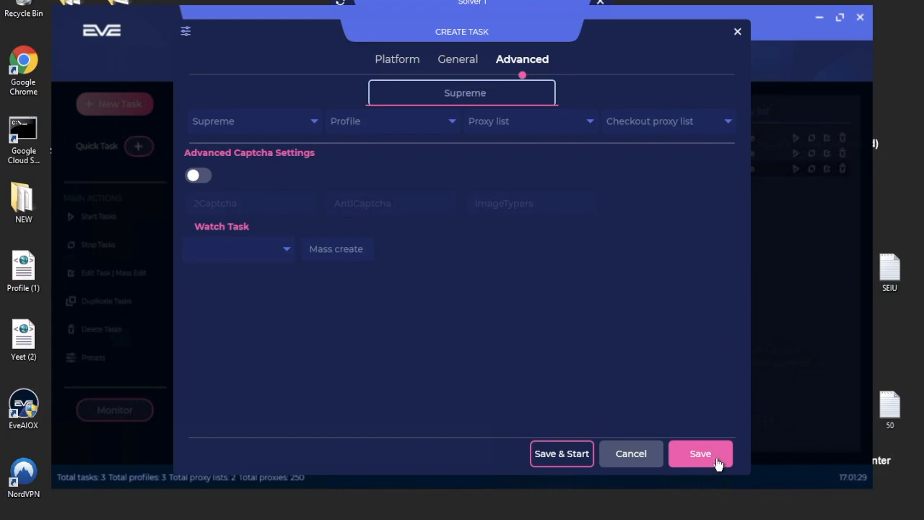
pyautogui.press('Tab')
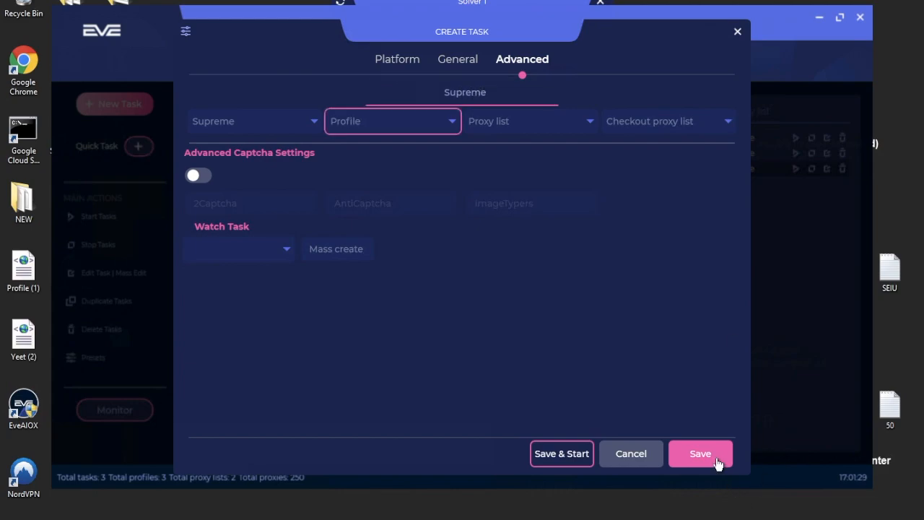
pyautogui.click(363, 121)
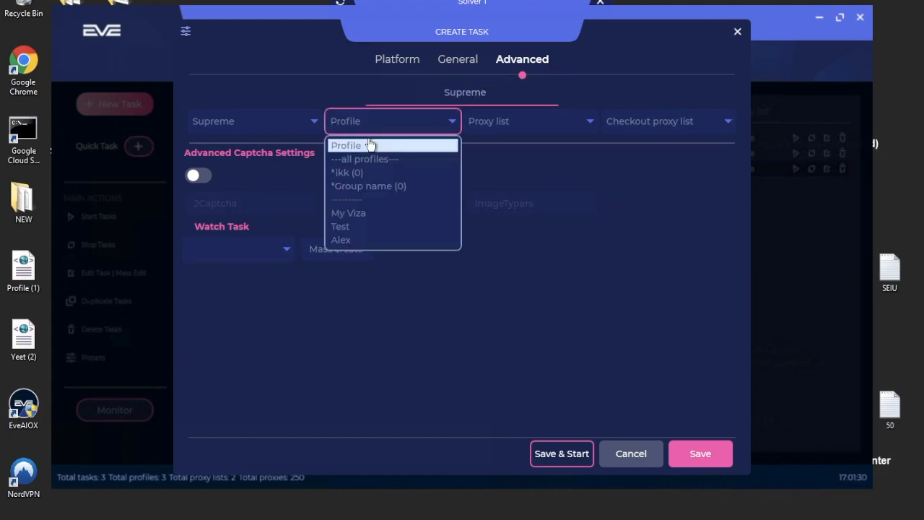
pyautogui.click(343, 226)
pyautogui.click(711, 452)
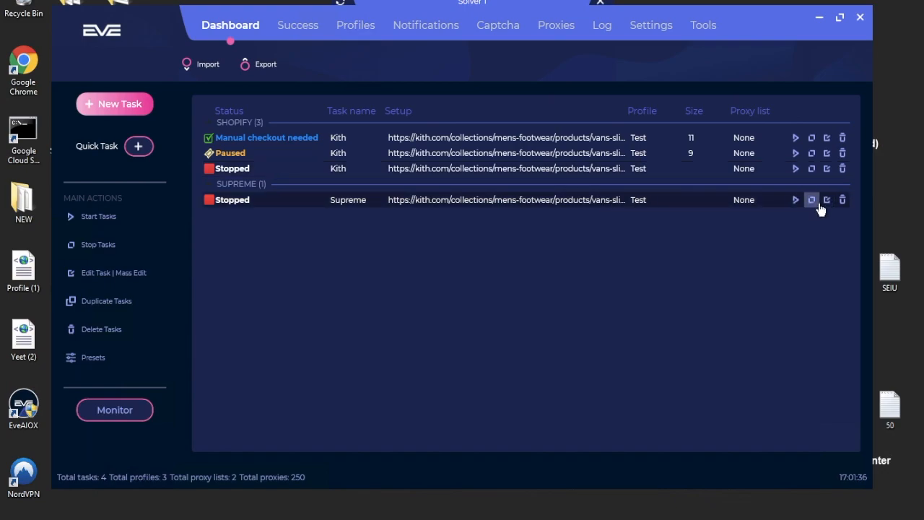
# Apply the Supreme High preset to the Supreme task from its Presets menu, twice.
pyautogui.rightClick(737, 205)
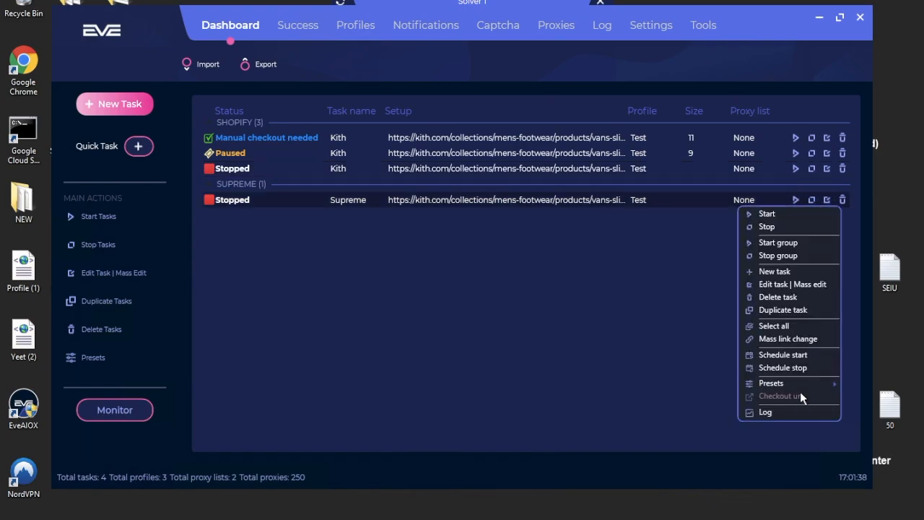
pyautogui.moveTo(794, 385)
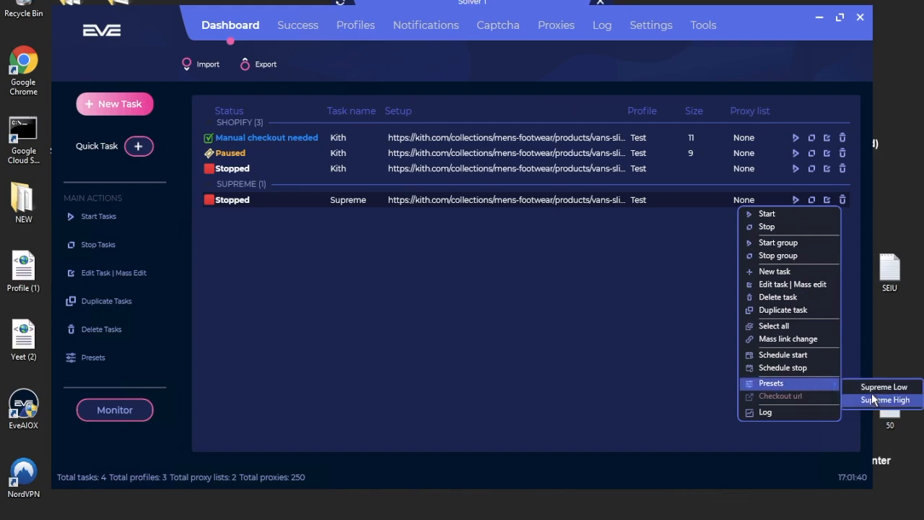
pyautogui.click(875, 399)
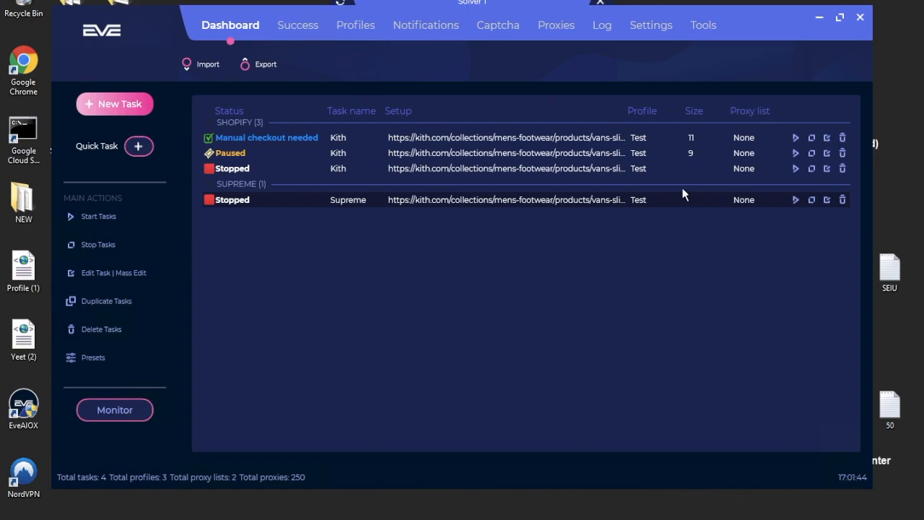
pyautogui.rightClick(691, 208)
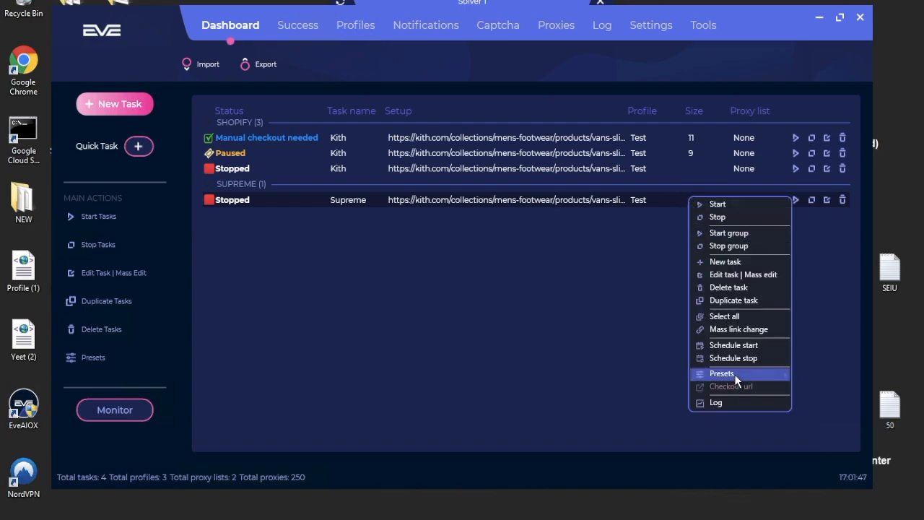
pyautogui.moveTo(734, 374)
pyautogui.click(849, 390)
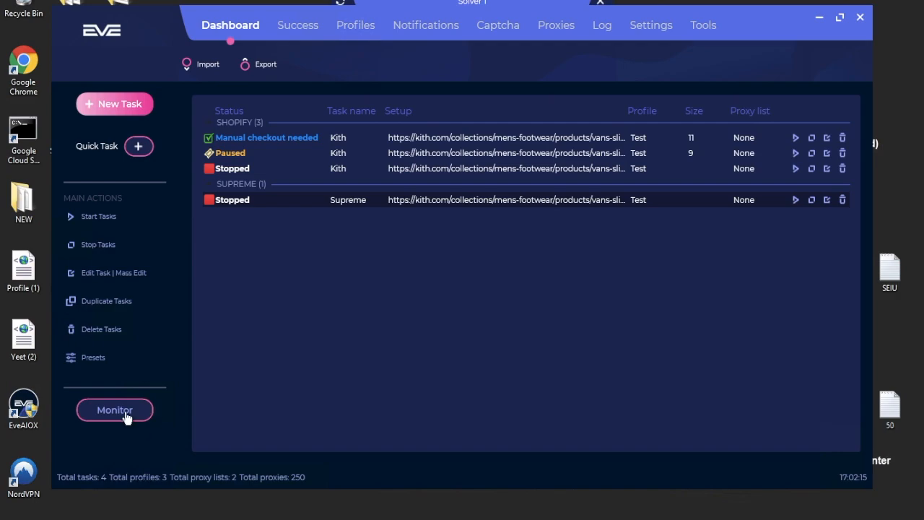
# Open the Monitor window's monitoring task list and keep Test as the quick task profile.
pyautogui.click(131, 410)
pyautogui.moveTo(486, 32); pyautogui.dragTo(374, 21)
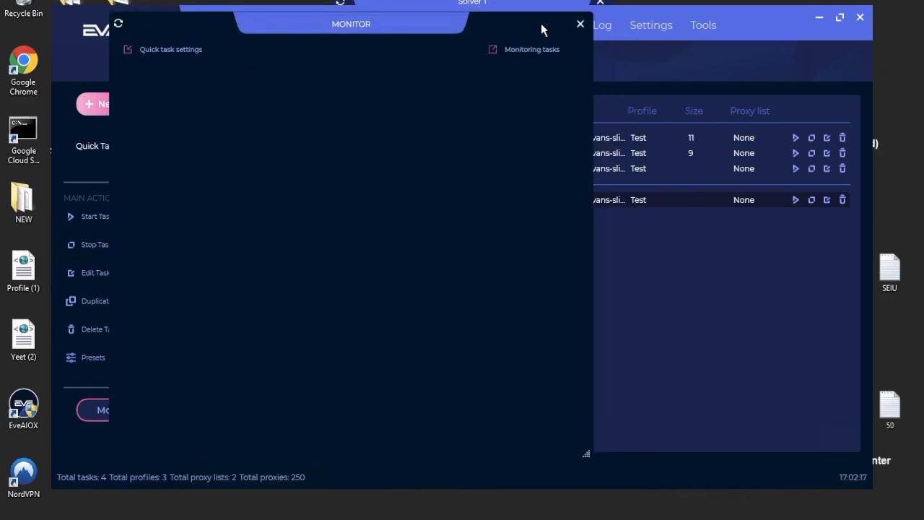
pyautogui.click(530, 50)
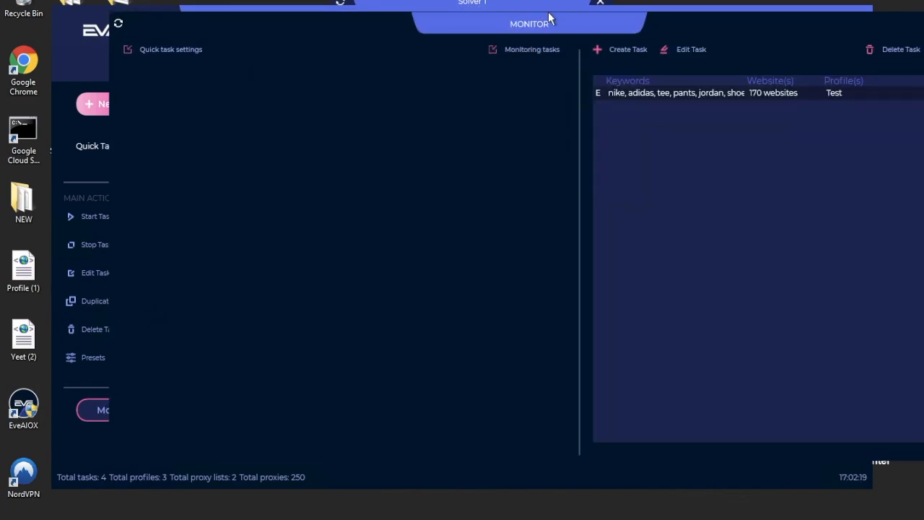
pyautogui.moveTo(549, 23); pyautogui.dragTo(501, 36)
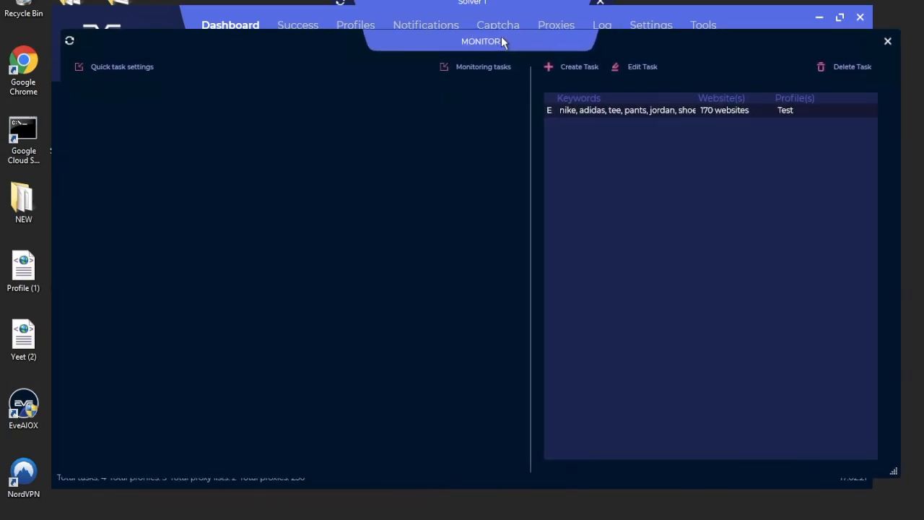
pyautogui.click(122, 69)
pyautogui.click(173, 431)
pyautogui.click(174, 431)
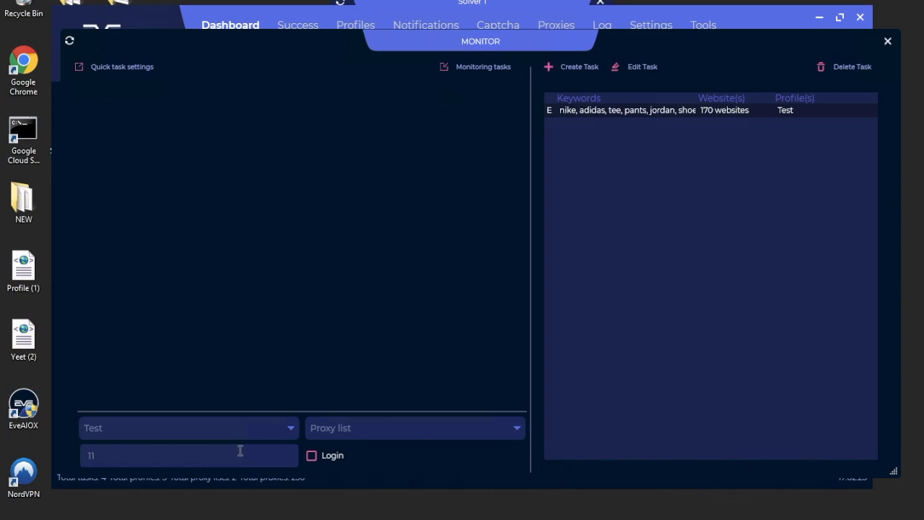
pyautogui.click(122, 70)
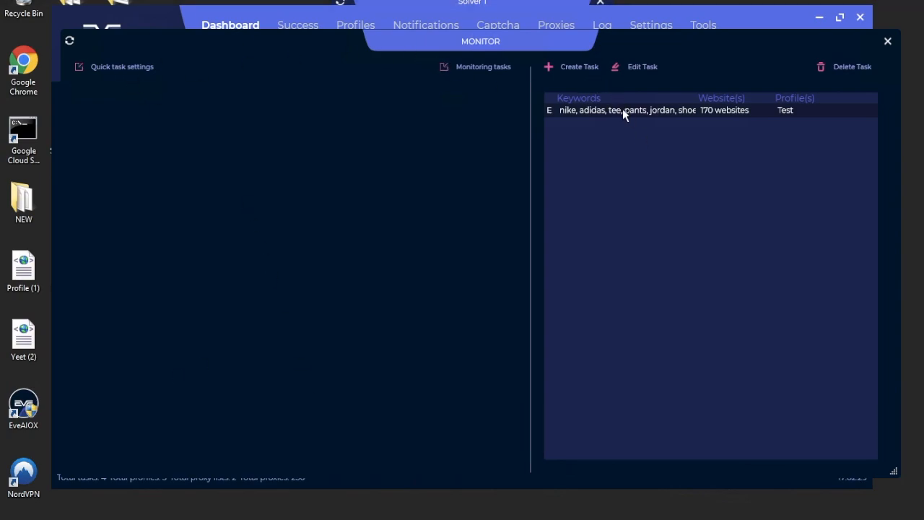
# Start a new monitoring task, browse its website list, then abandon it.
pyautogui.click(562, 66)
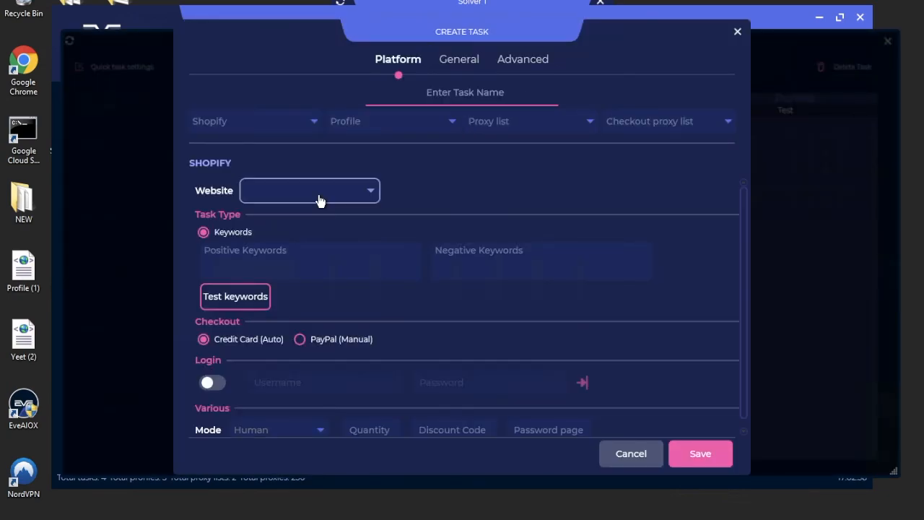
pyautogui.click(323, 192)
pyautogui.click(737, 31)
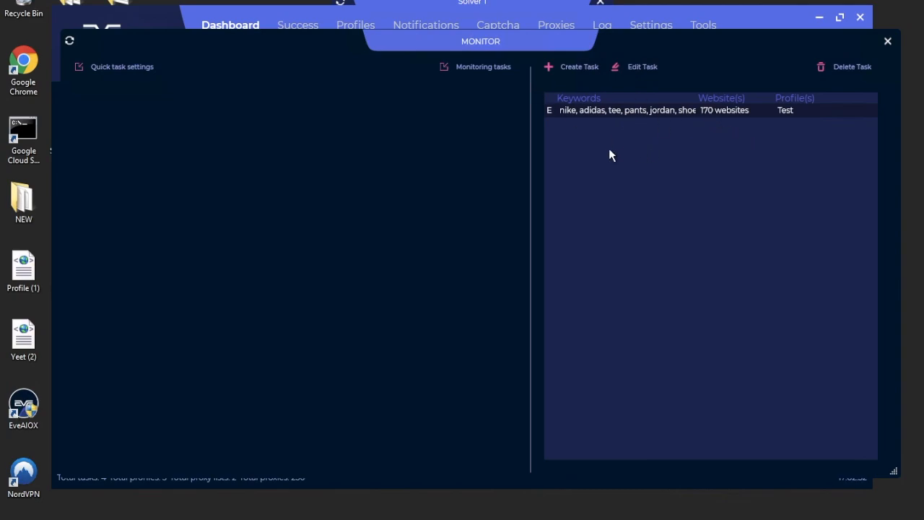
pyautogui.moveTo(437, 50)
pyautogui.mouseDown()
pyautogui.moveTo(412, 76)
pyautogui.moveTo(419, 192)
pyautogui.moveTo(399, 327)
pyautogui.moveTo(443, 97)
pyautogui.moveTo(422, 55)
pyautogui.mouseUp()
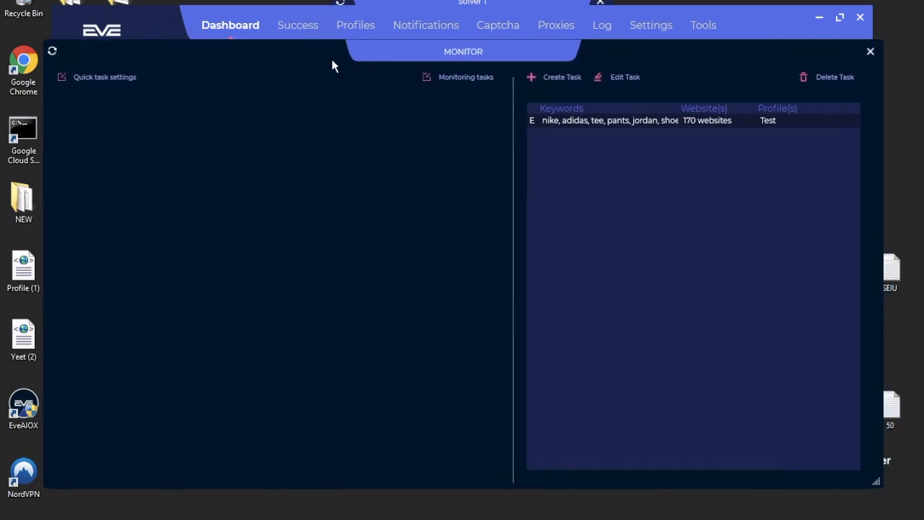
# Review the keyword monitoring task's settings, cancel without saving, and move the Monitor window aside.
pyautogui.click(624, 77)
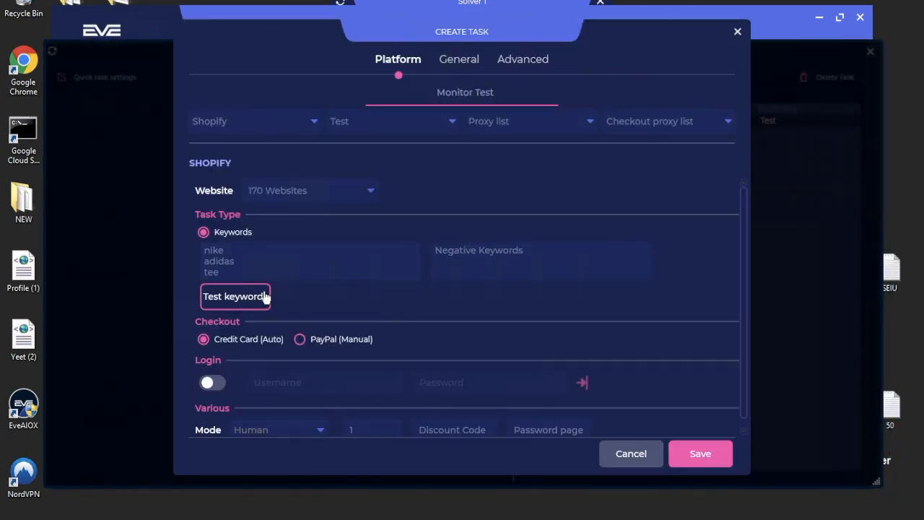
pyautogui.scroll(-1, 575, 213)
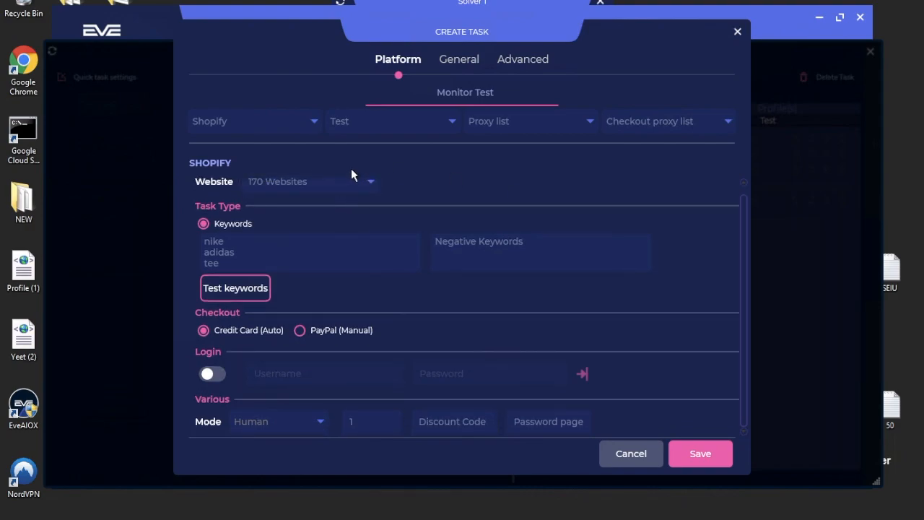
pyautogui.click(474, 62)
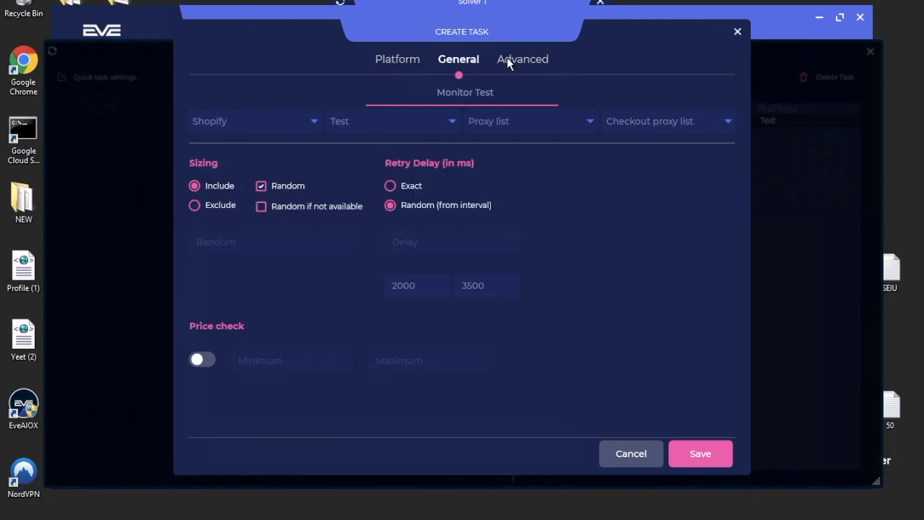
pyautogui.click(514, 61)
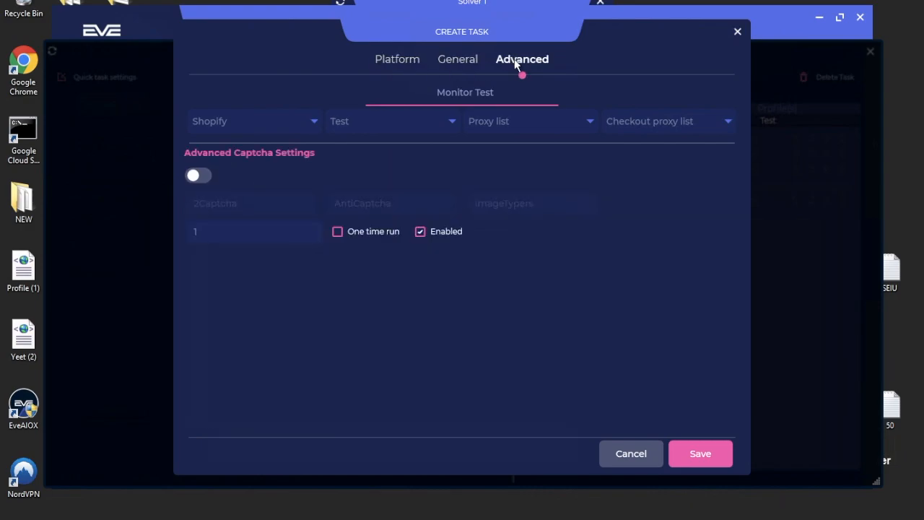
pyautogui.click(738, 31)
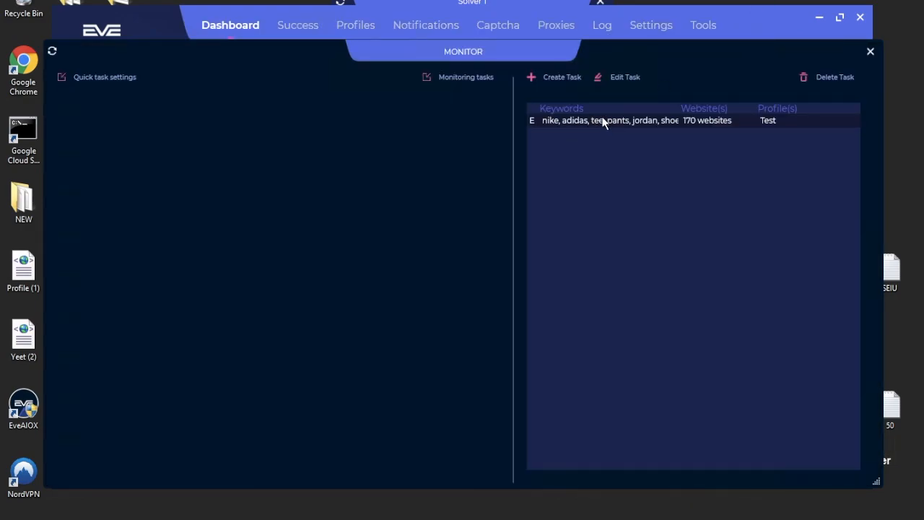
pyautogui.moveTo(471, 58); pyautogui.dragTo(494, 35)
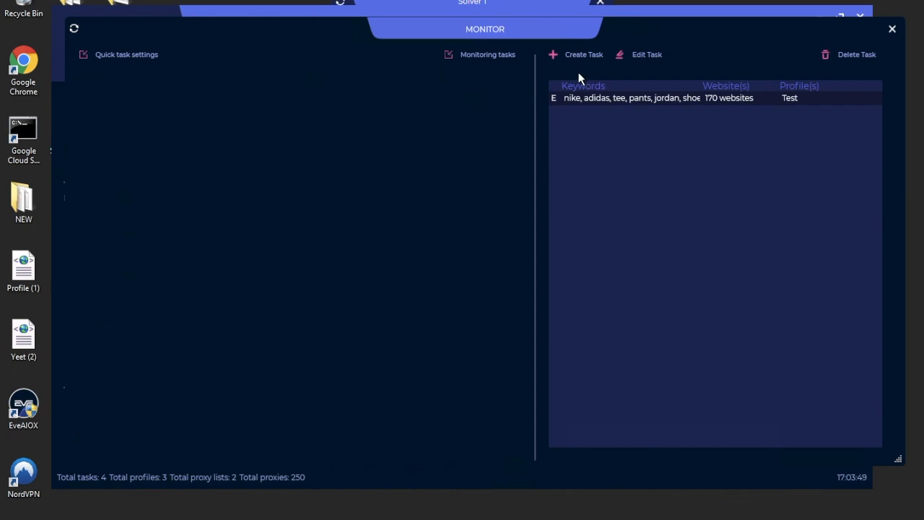
pyautogui.moveTo(547, 48)
pyautogui.mouseDown()
pyautogui.moveTo(557, 56)
pyautogui.moveTo(551, 22)
pyautogui.moveTo(530, 85)
pyautogui.moveTo(542, 79)
pyautogui.moveTo(543, 46)
pyautogui.mouseUp()
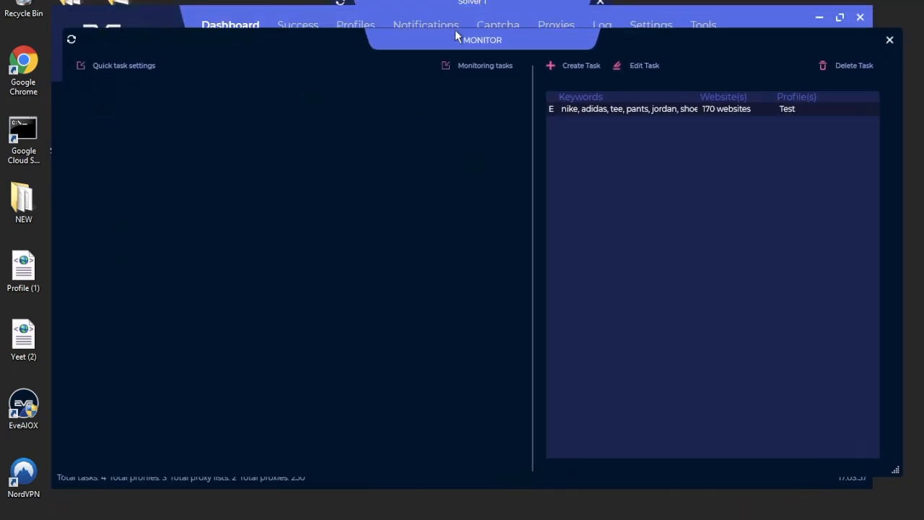
pyautogui.moveTo(454, 39)
pyautogui.mouseDown()
pyautogui.moveTo(456, 119)
pyautogui.moveTo(440, 30)
pyautogui.moveTo(366, 268)
pyautogui.moveTo(392, 242)
pyautogui.moveTo(419, 29)
pyautogui.moveTo(416, 44)
pyautogui.moveTo(438, 45)
pyautogui.moveTo(449, 24)
pyautogui.moveTo(447, 54)
pyautogui.mouseUp()
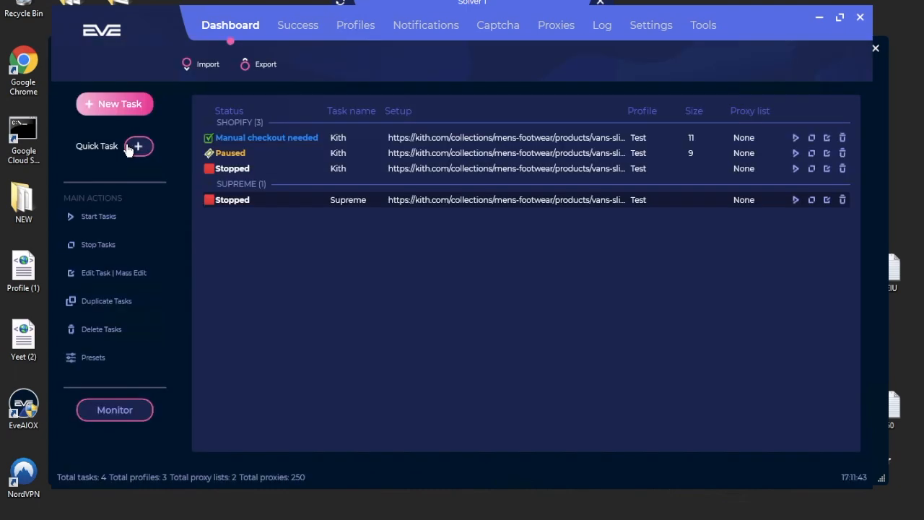
# Start a new quick task and paste the Vans slide-on checkerboard link into Direct Link.
pyautogui.click(129, 145)
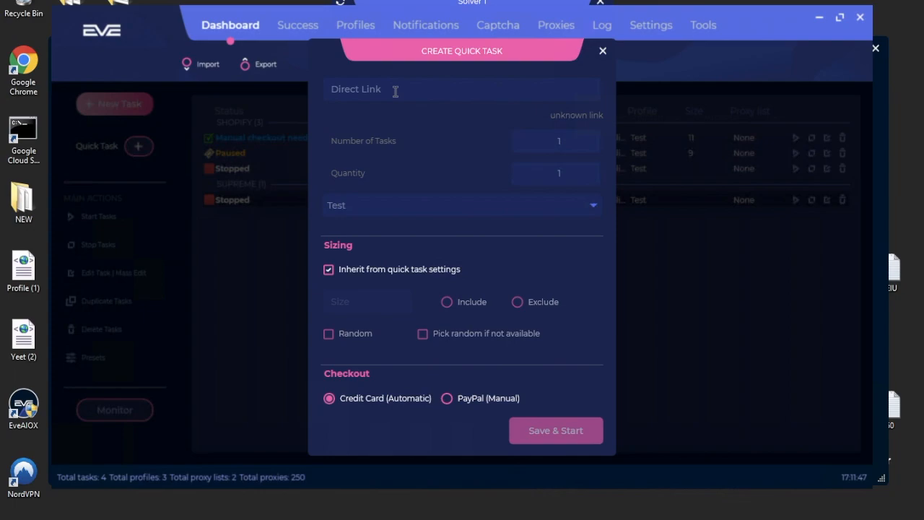
pyautogui.doubleClick(396, 93)
pyautogui.hotkey('ctrl', 'a')
pyautogui.press('BackSpace')
pyautogui.press('super')
pyautogui.press('super')
pyautogui.hotkey('ctrl', 'v')
# Keep Shopify as the store type and Human as the checkout mode.
pyautogui.click(385, 115)
pyautogui.click(351, 116)
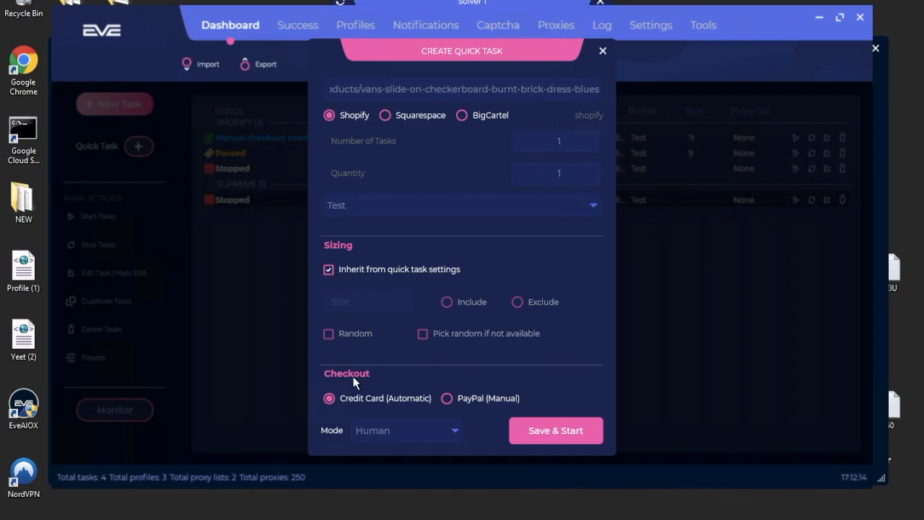
pyautogui.click(381, 434)
pyautogui.click(383, 434)
pyautogui.click(423, 430)
pyautogui.click(538, 270)
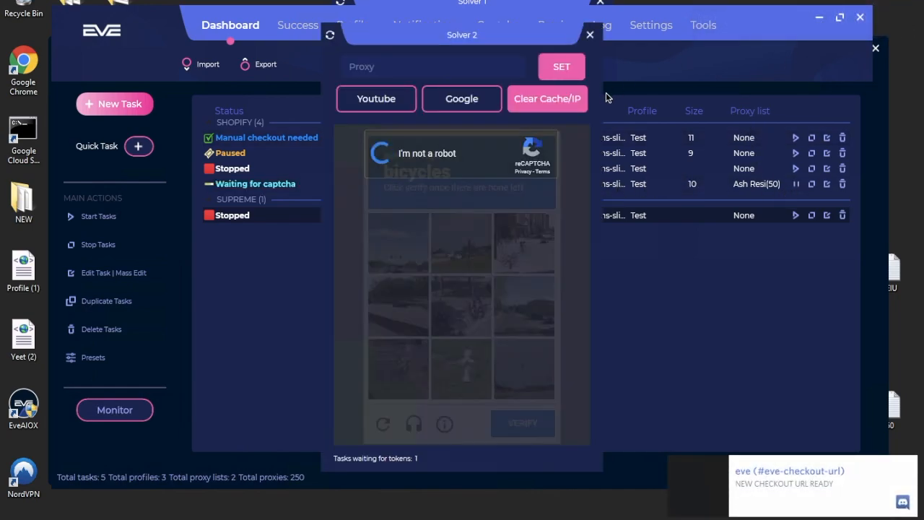
# Close the Solver 2 captcha window and stop Quick task 1 so it shows Stopped.
pyautogui.click(463, 329)
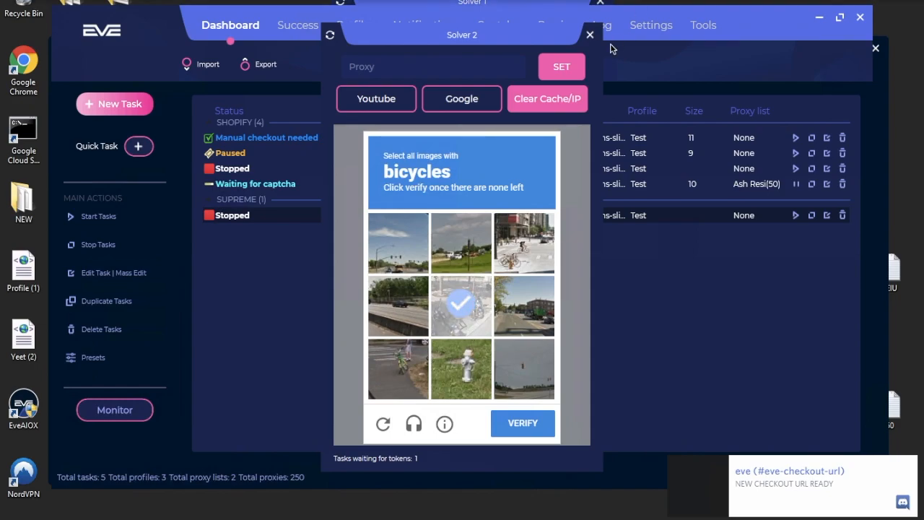
pyautogui.click(590, 35)
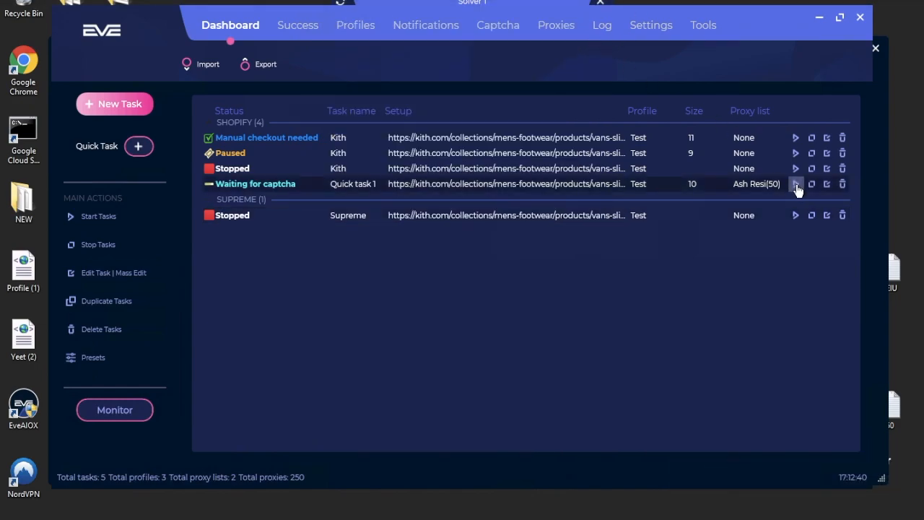
pyautogui.click(796, 185)
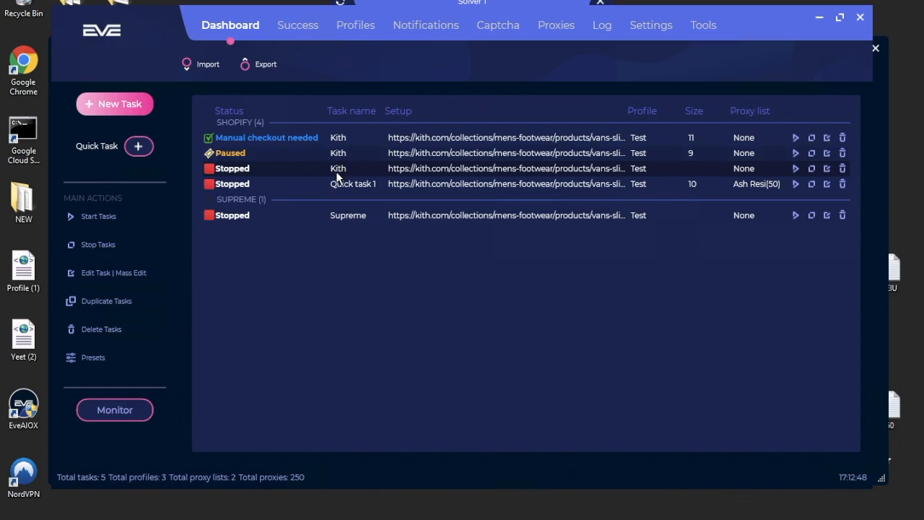
pyautogui.rightClick(460, 172)
pyautogui.click(431, 168)
pyautogui.rightClick(430, 168)
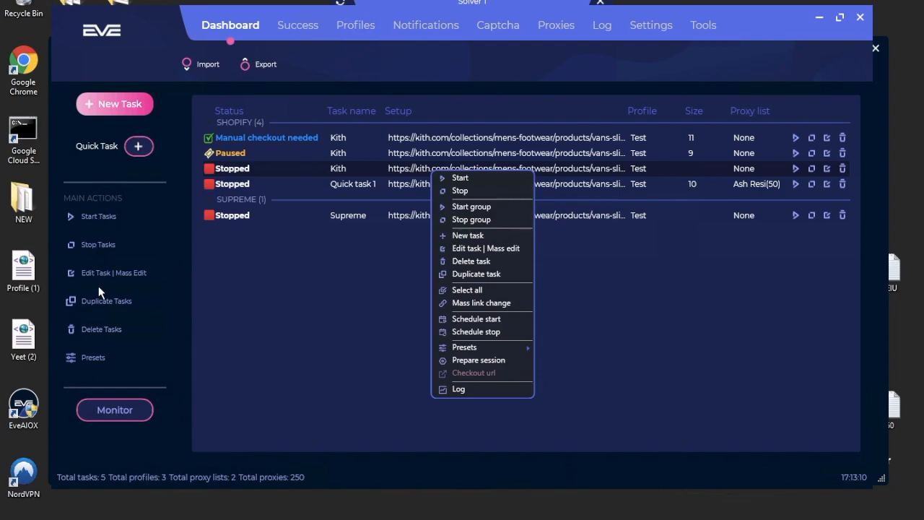
# Paste the Vans slide link into Mass link change, then close it without saving.
pyautogui.click(468, 303)
pyautogui.tripleClick(464, 243)
pyautogui.write('https://kith.com/collections/mens-footwear/products/vans-slide-on-checkerboard-burnt-brick-dress-blues')
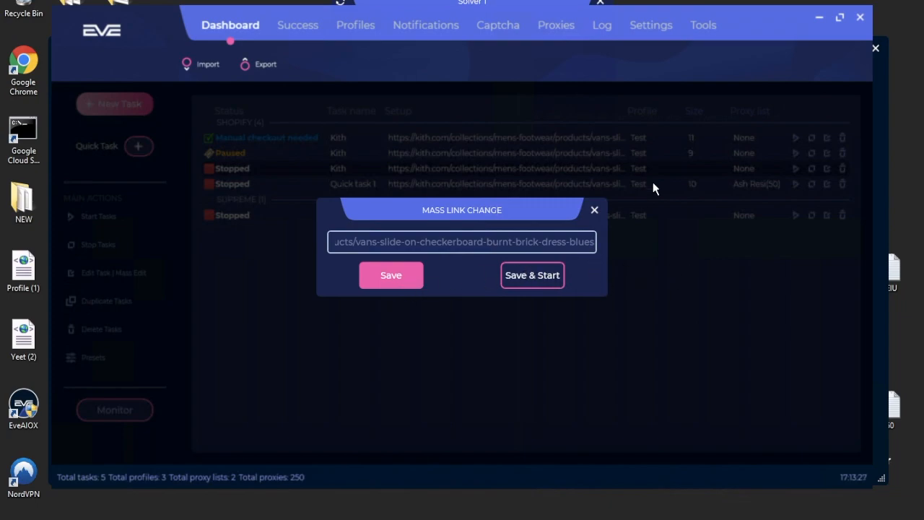
pyautogui.click(595, 211)
pyautogui.rightClick(580, 172)
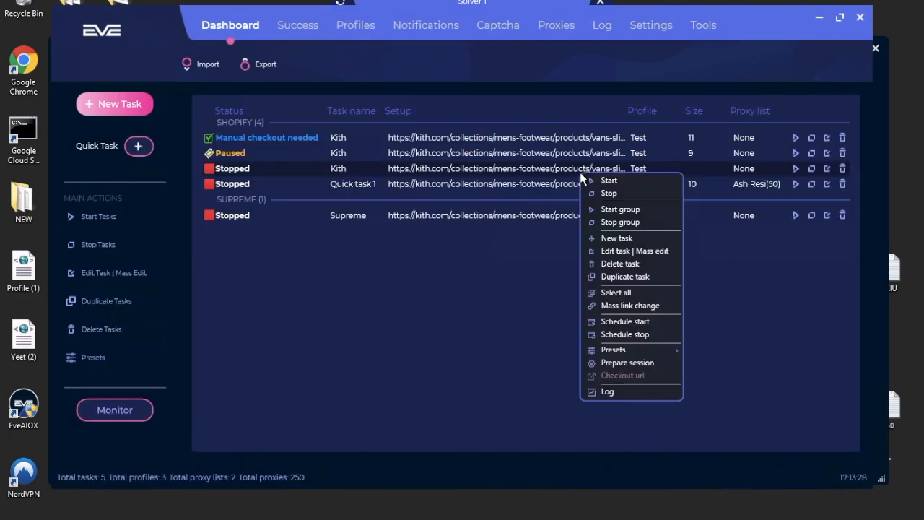
pyautogui.click(513, 333)
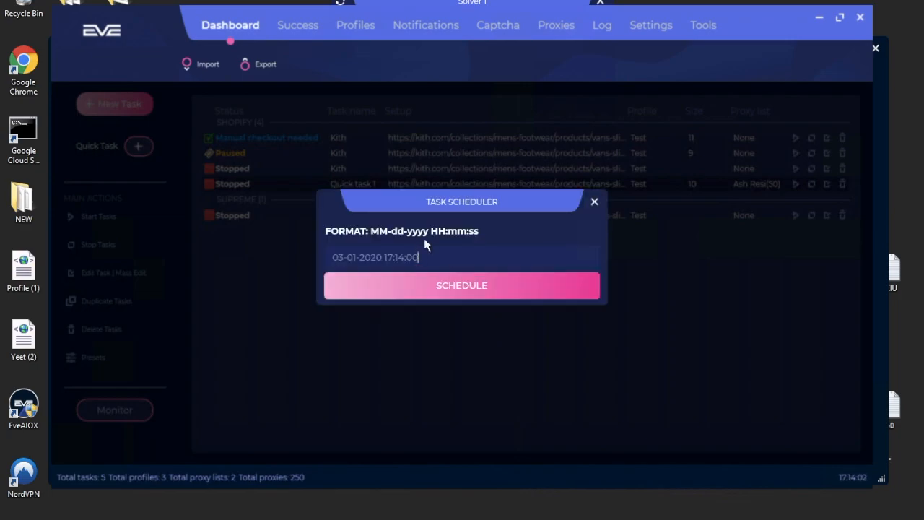
pyautogui.click(445, 282)
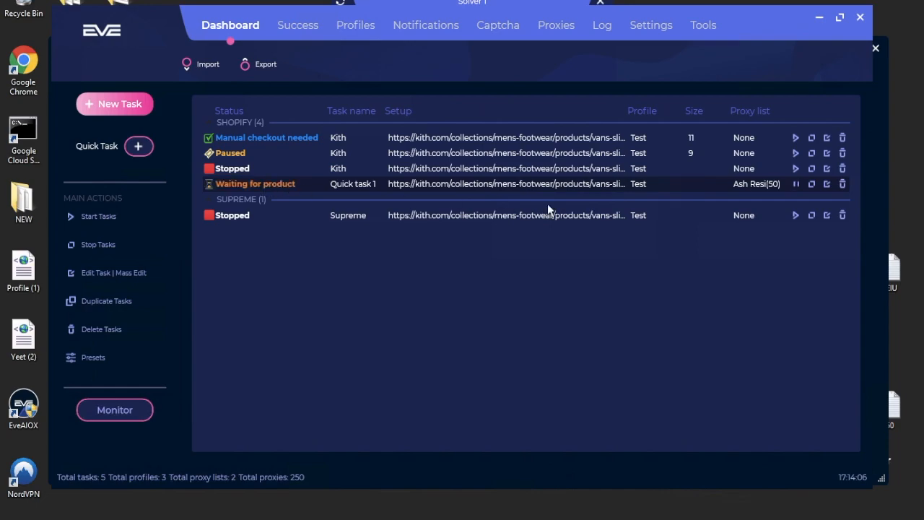
# Pause Quick task 1 so it shows Stopped, and bring up its row's context menu.
pyautogui.click(797, 185)
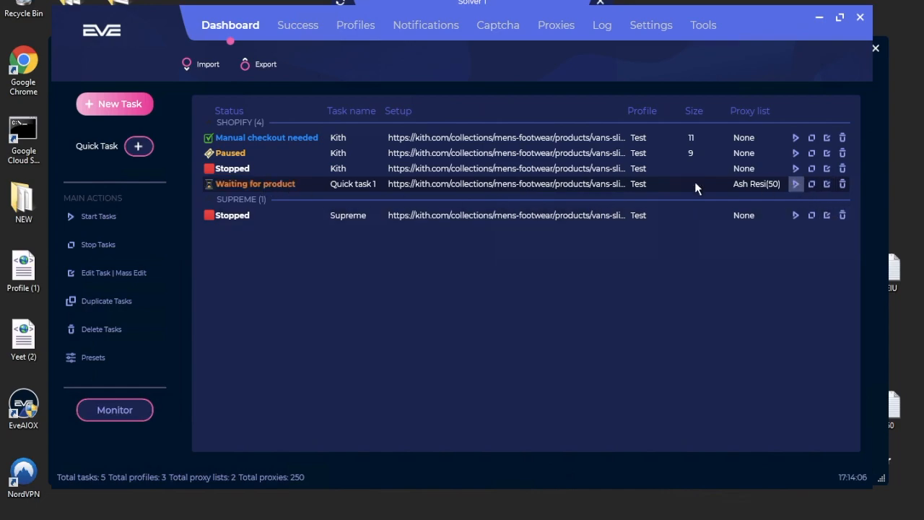
pyautogui.rightClick(586, 188)
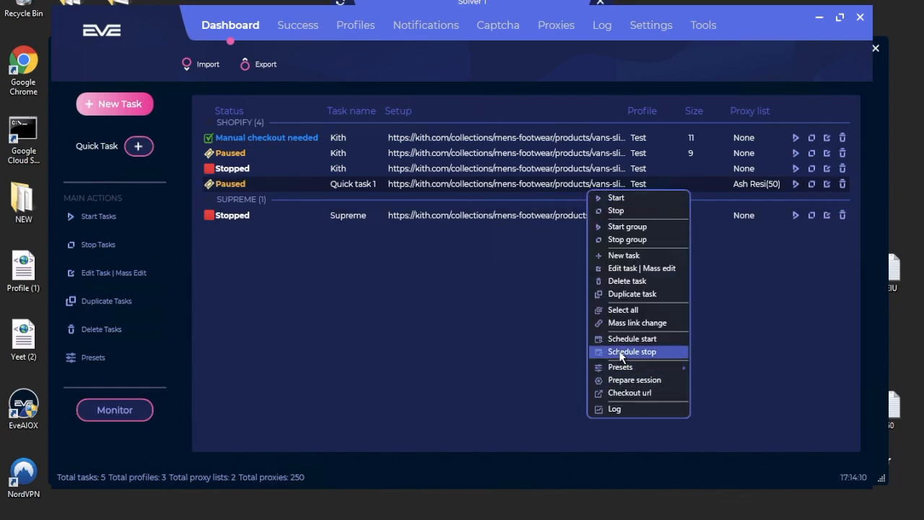
pyautogui.moveTo(620, 369)
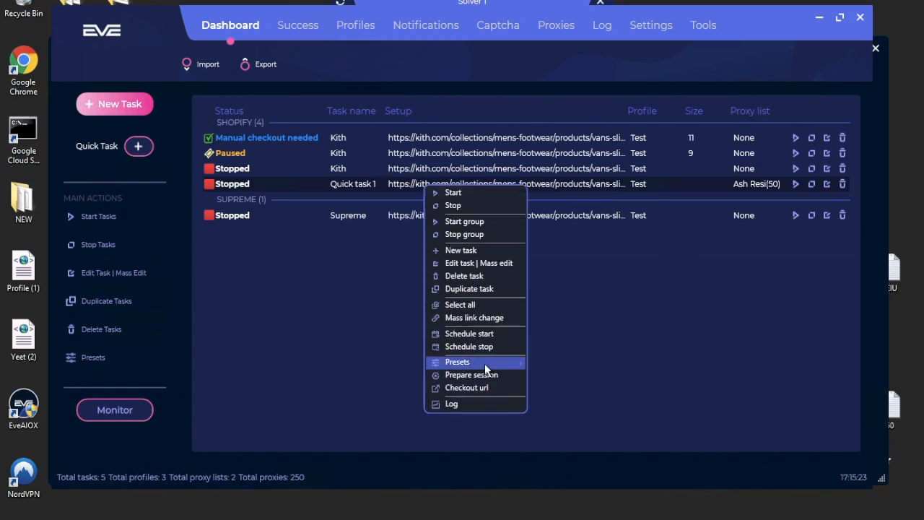
pyautogui.moveTo(484, 365)
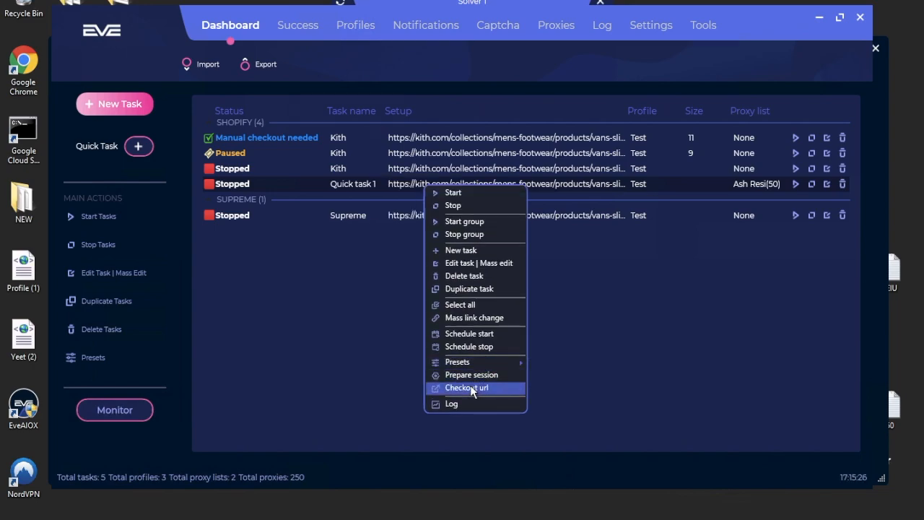
# Open Quick task 1's Kith checkout URL in the browser, then copy the link to the clipboard.
pyautogui.click(470, 387)
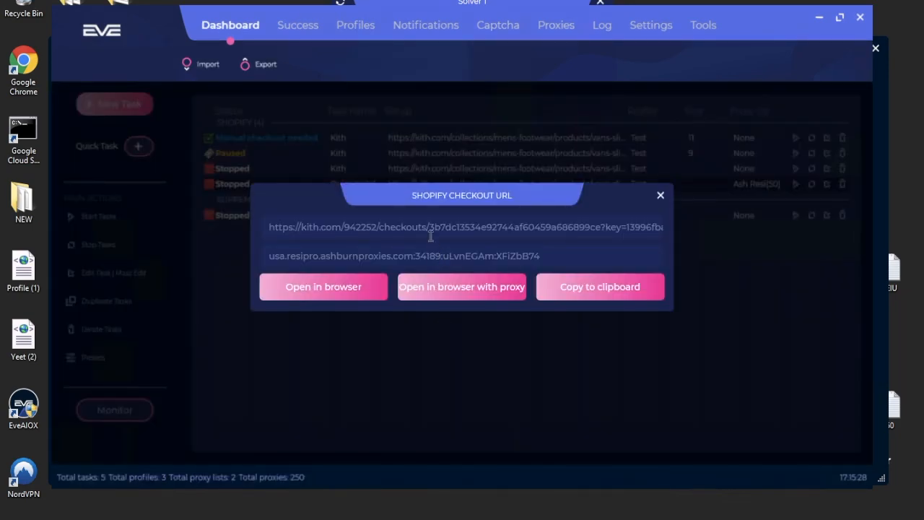
pyautogui.doubleClick(424, 226)
pyautogui.click(425, 221)
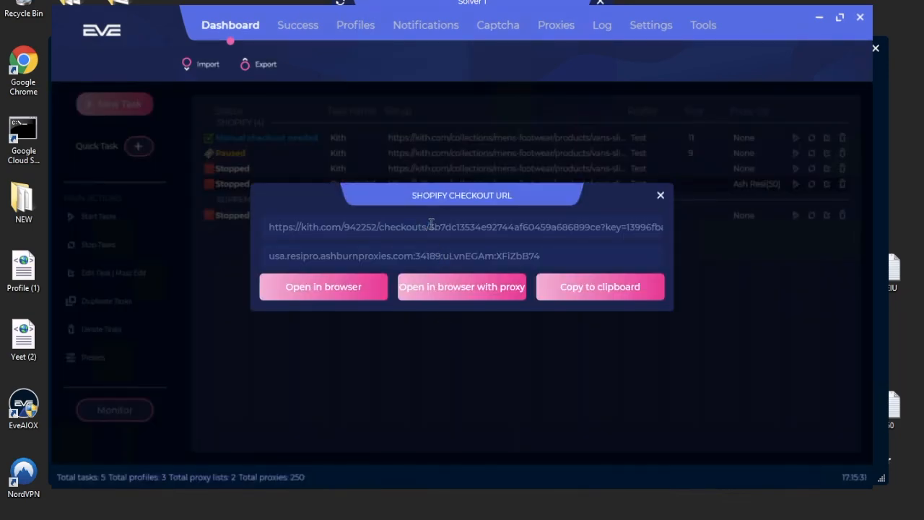
pyautogui.click(346, 290)
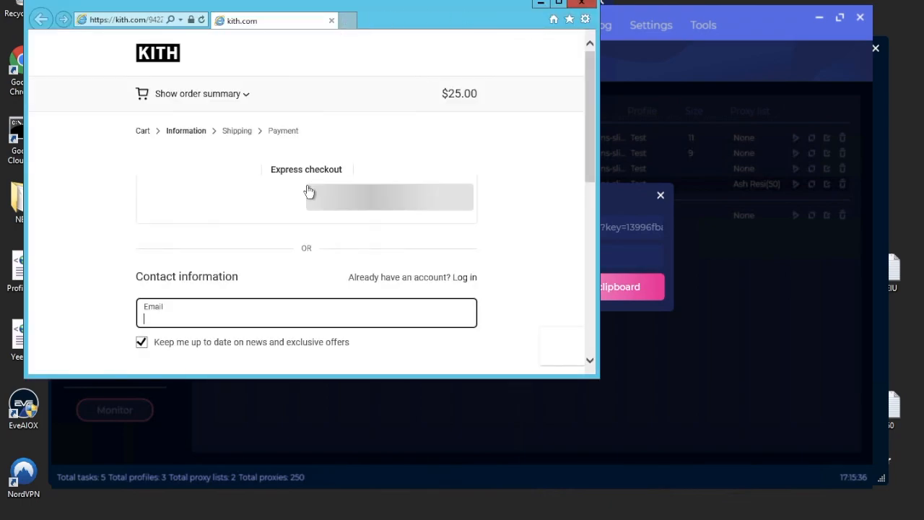
pyautogui.scroll(-3, 330, 269)
pyautogui.scroll(3, 330, 269)
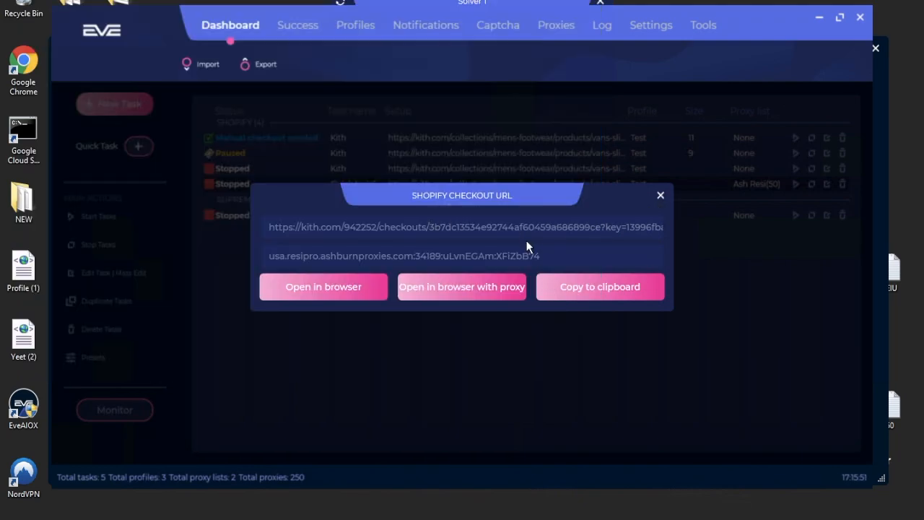
pyautogui.tripleClick(521, 227)
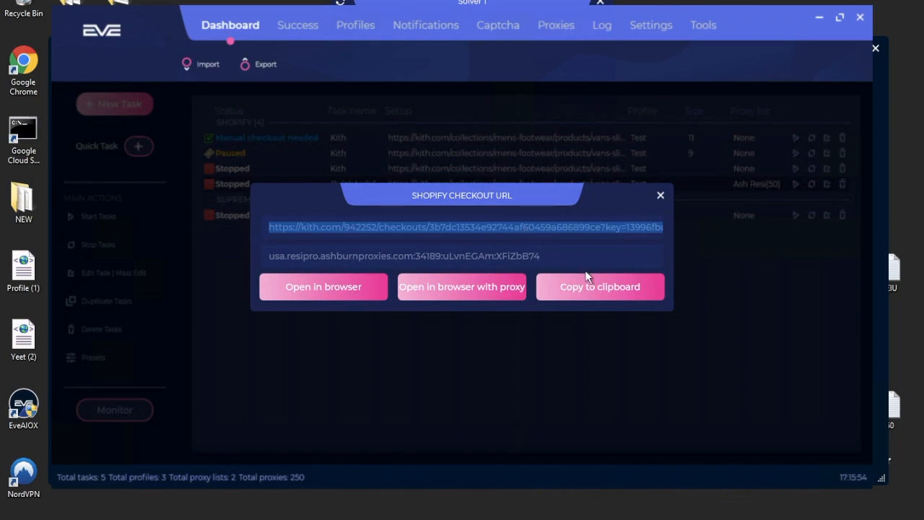
pyautogui.click(592, 287)
# Close the Shopify Checkout URL window and show the Log with Kith carting and checkout entries.
pyautogui.click(660, 195)
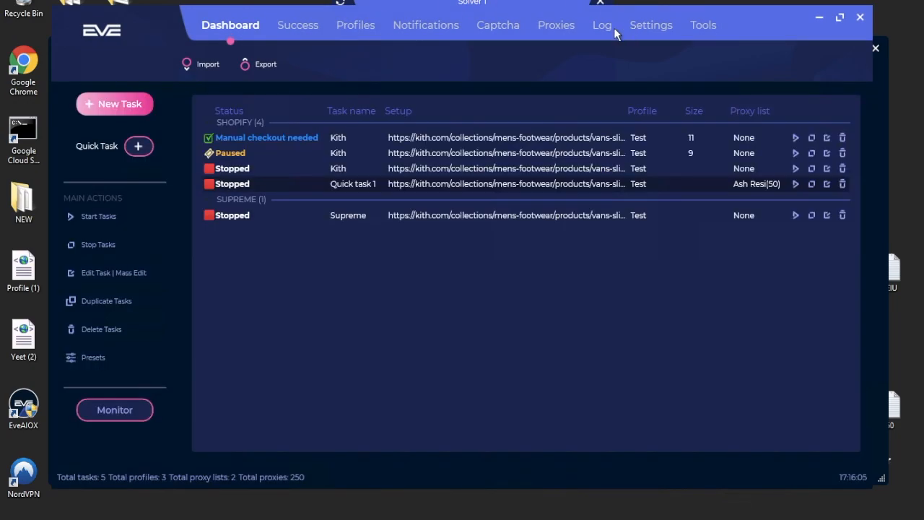
pyautogui.click(607, 28)
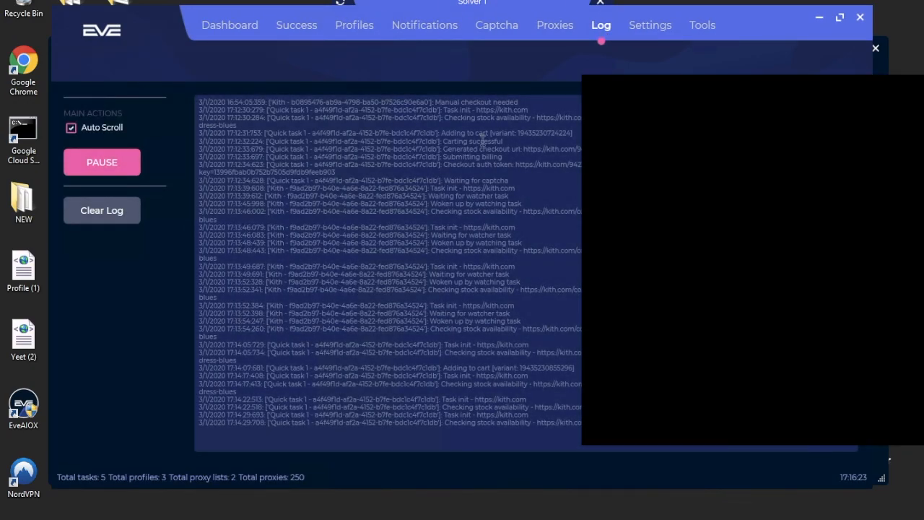